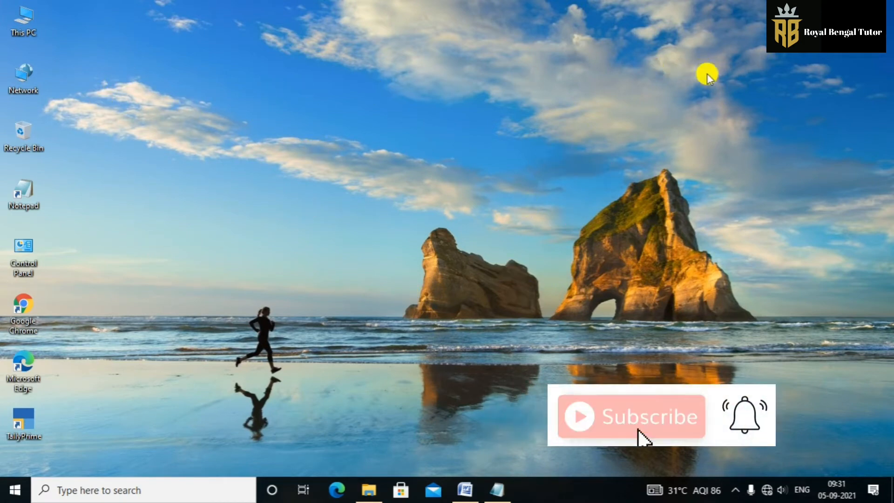
{"action": "right_click", "coordinate": [585, 74]}
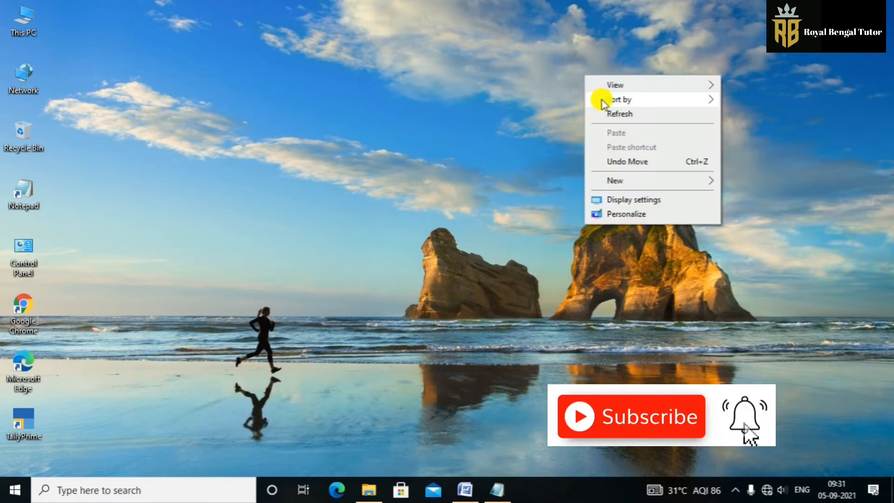
{"action": "left_click", "coordinate": [605, 112]}
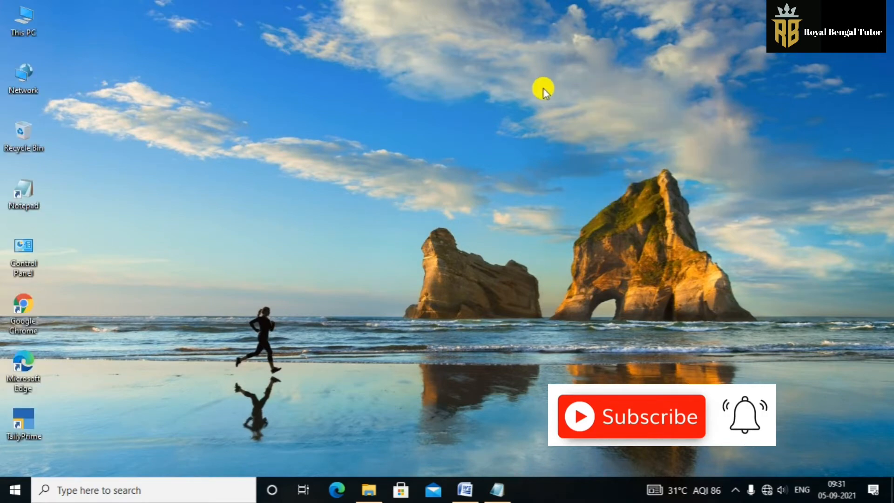
{"action": "right_click", "coordinate": [506, 77]}
{"action": "left_click", "coordinate": [530, 112]}
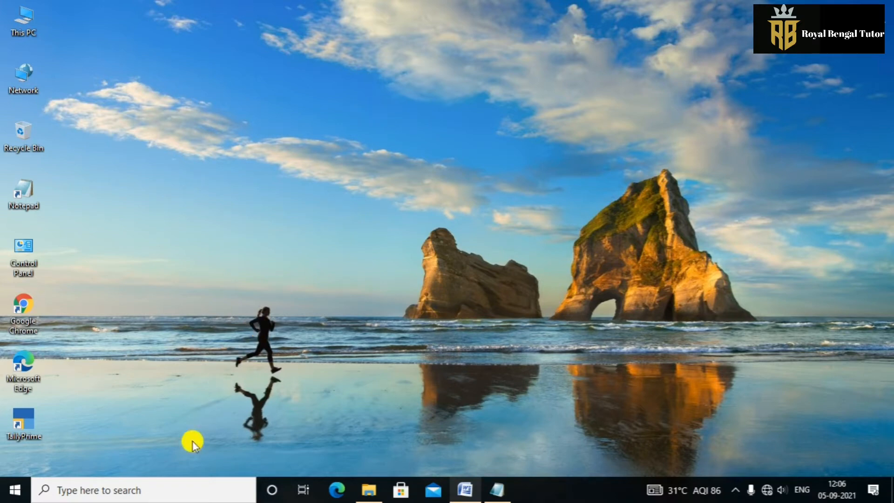
Find WordPad with the Windows search, launch it and close its blank document window
{"action": "left_click", "coordinate": [168, 480]}
{"action": "type", "text": "wo"}
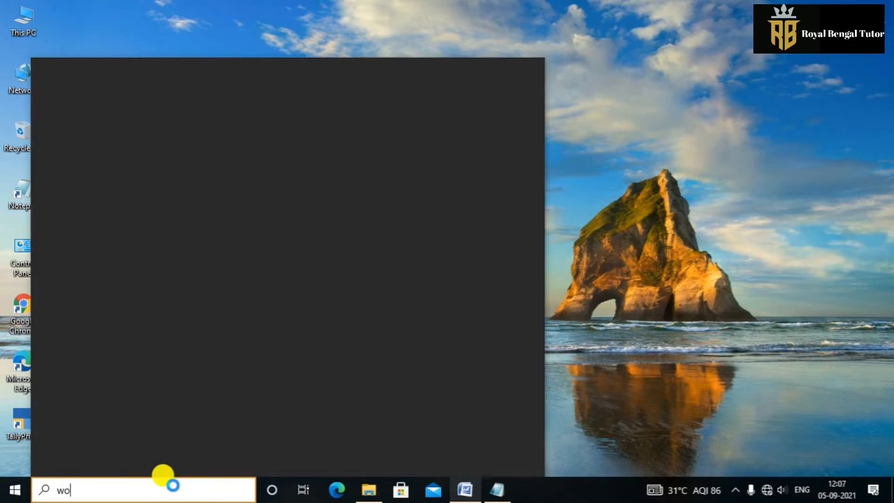
{"action": "type", "text": "rdpad"}
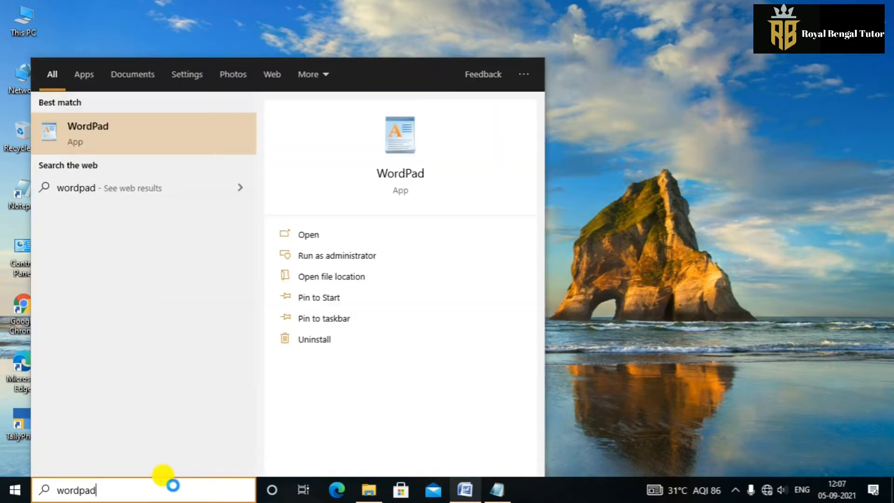
{"action": "key", "text": "Return"}
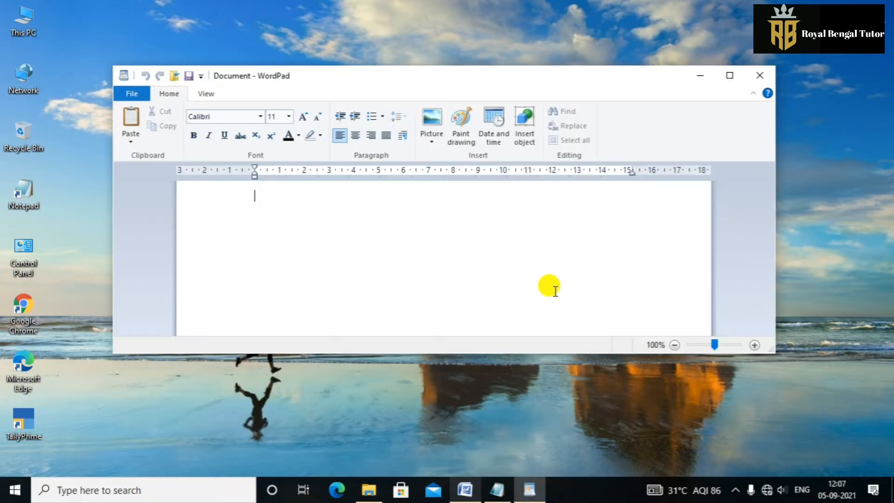
{"action": "left_click", "coordinate": [759, 77]}
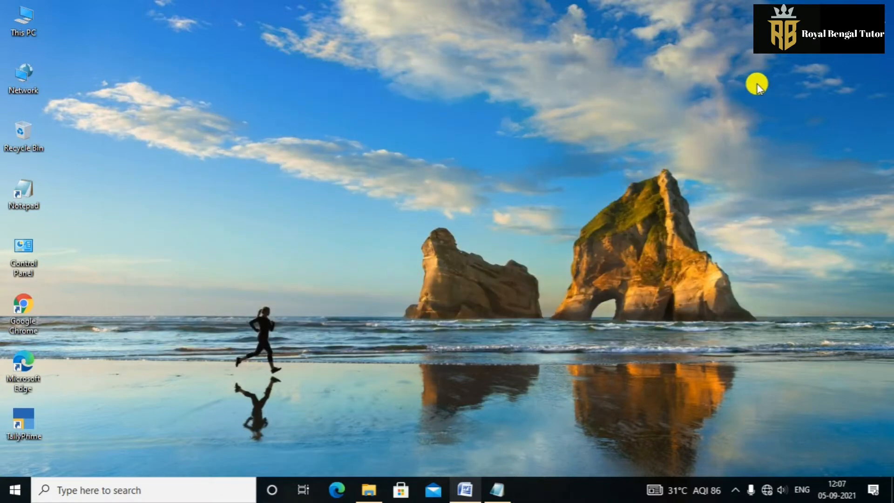
Launch WordPad from the Windows Accessories group of installed apps and close its blank window
{"action": "left_click", "coordinate": [2, 490]}
{"action": "scroll", "coordinate": [44, 375], "scroll_direction": "down", "scroll_amount": 15}
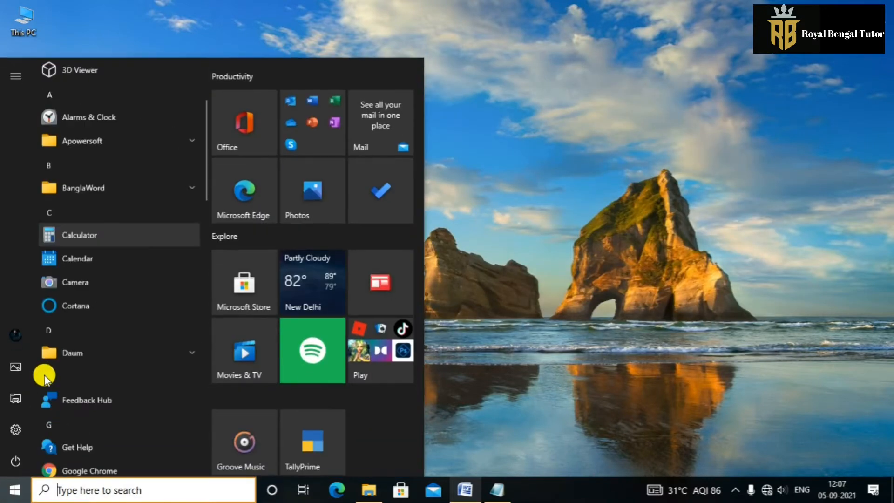
{"action": "scroll", "coordinate": [44, 375], "scroll_direction": "down", "scroll_amount": 10}
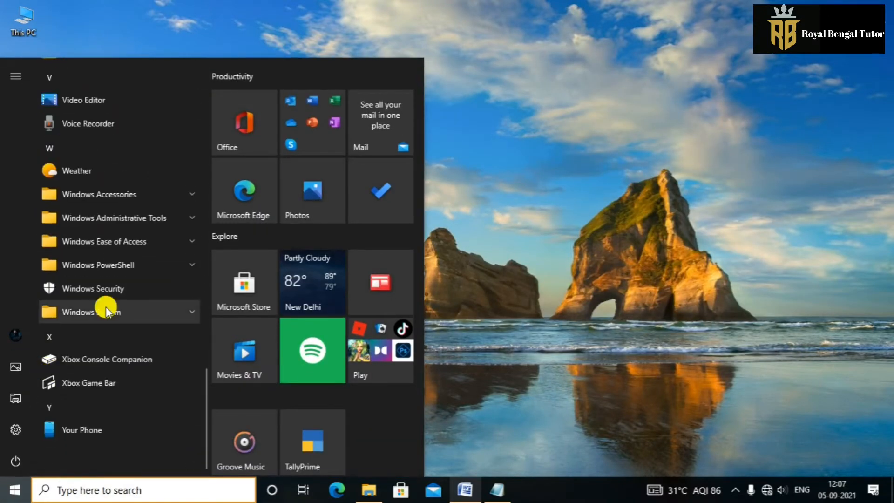
{"action": "left_click", "coordinate": [153, 197]}
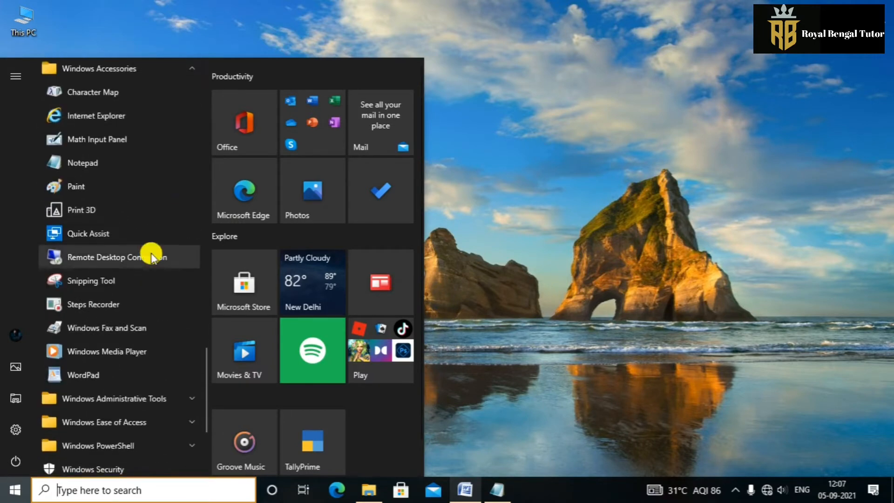
{"action": "left_click", "coordinate": [122, 372]}
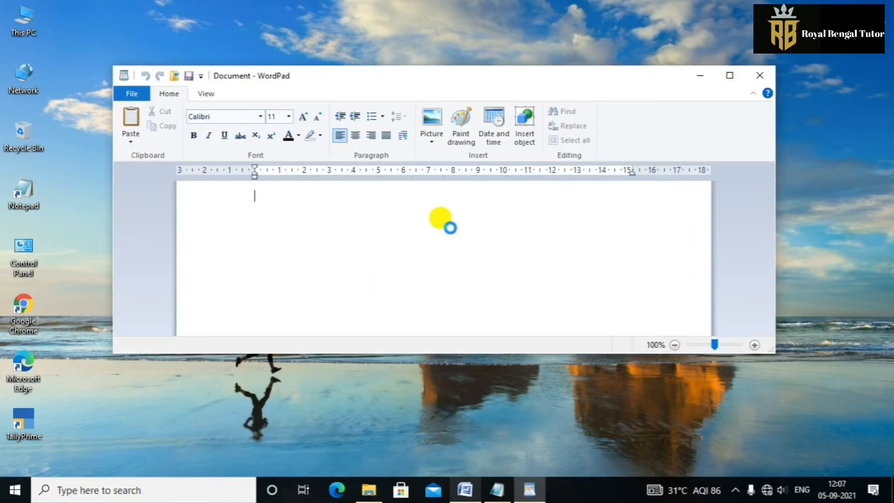
{"action": "left_click", "coordinate": [758, 80]}
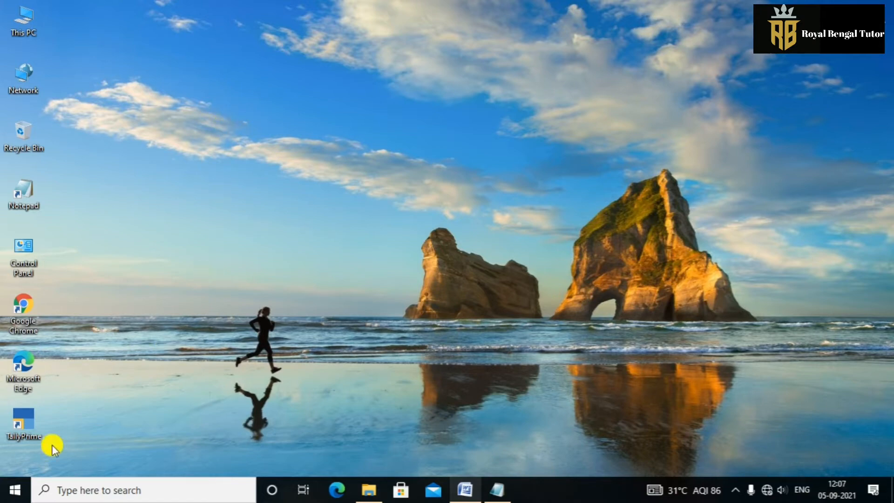
Create a desktop shortcut for WordPad from the Windows Accessories group, and close the WordPad window after launching it
{"action": "left_click", "coordinate": [14, 490]}
{"action": "scroll", "coordinate": [91, 386], "scroll_direction": "down", "scroll_amount": 15}
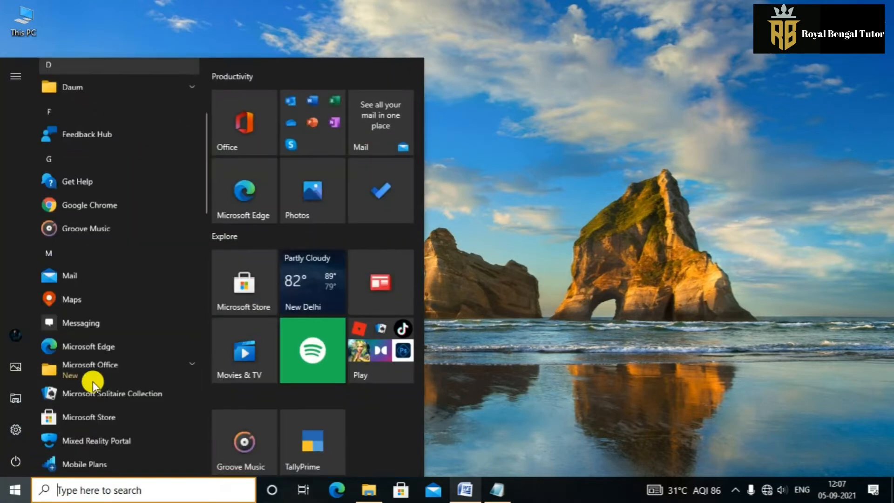
{"action": "left_click", "coordinate": [115, 331]}
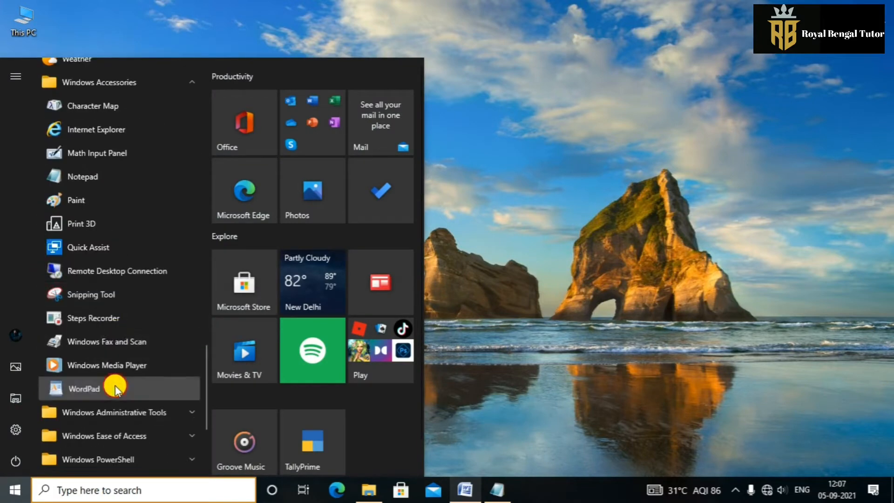
{"action": "left_click_drag", "start_coordinate": [116, 387], "coordinate": [533, 326]}
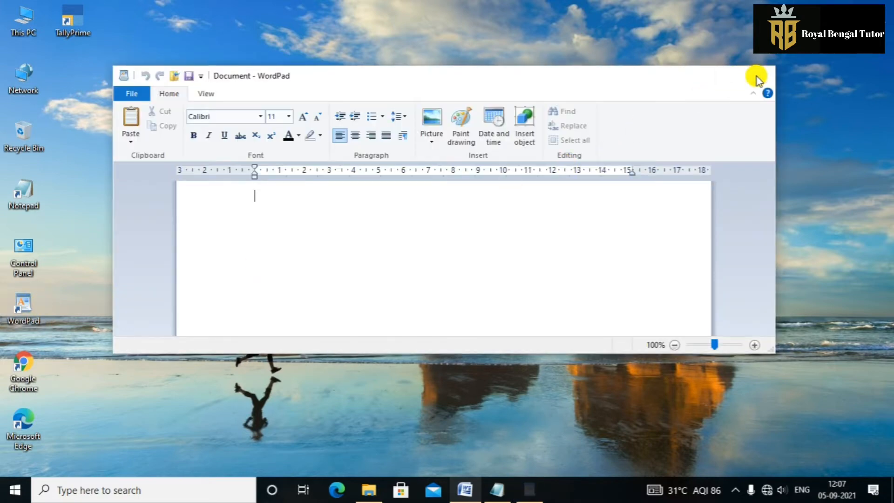
{"action": "left_click", "coordinate": [759, 75]}
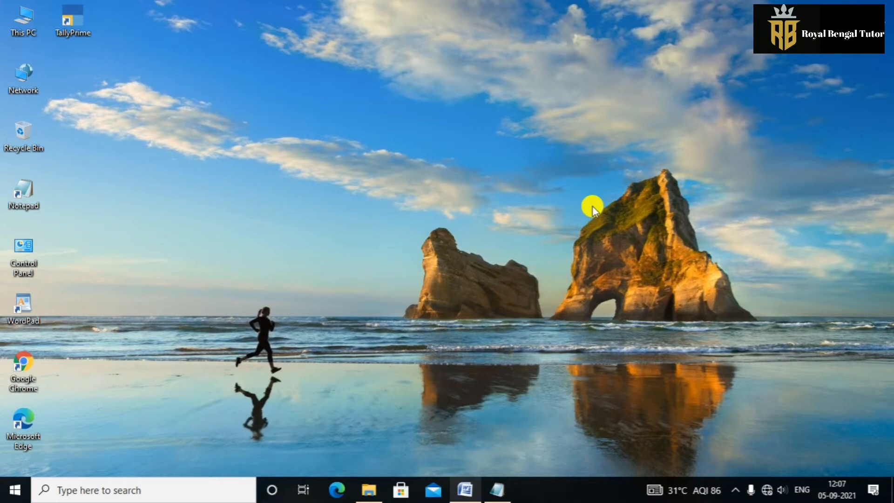
Launch WordPad with the Windows Run command wordpad
{"action": "key", "text": "super+r"}
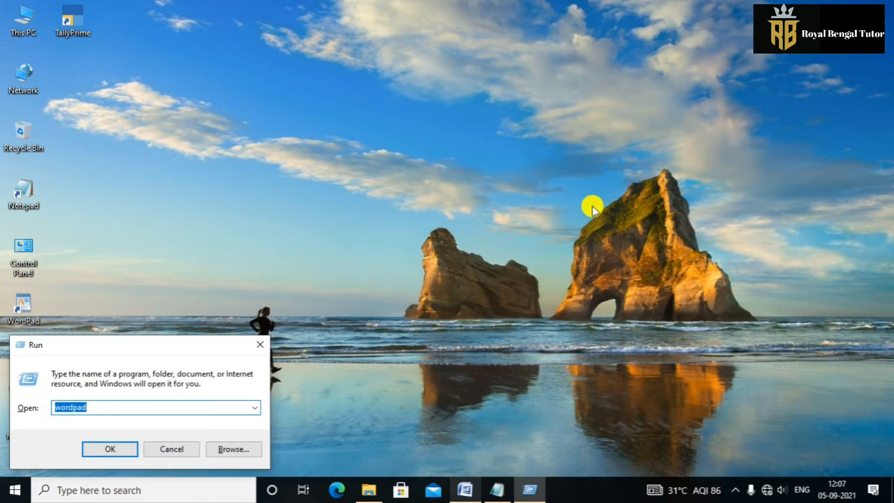
{"action": "type", "text": "wordpad"}
{"action": "key", "text": "Return"}
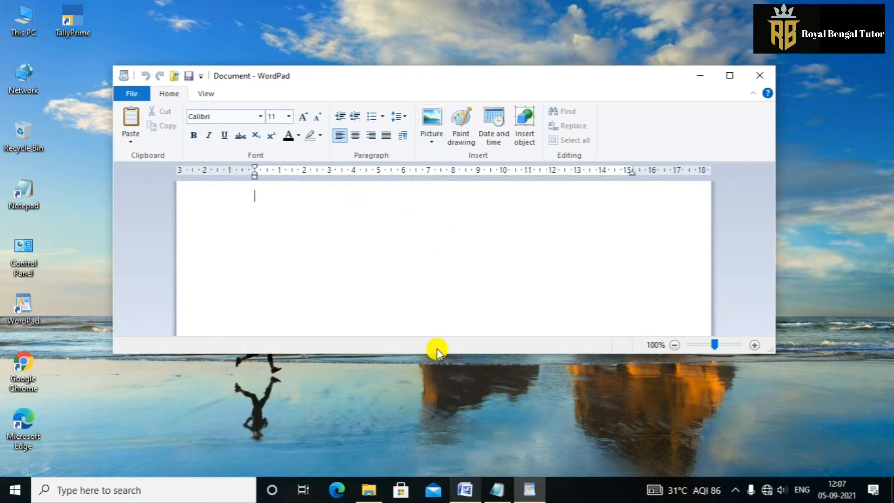
Bring up the Notepad window to compare it with WordPad, and close Notepad
{"action": "left_click", "coordinate": [504, 485]}
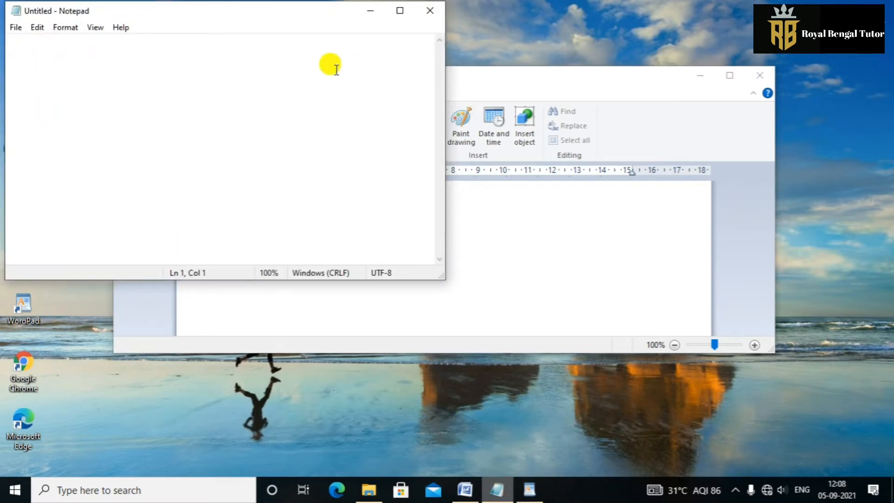
{"action": "left_click", "coordinate": [484, 90]}
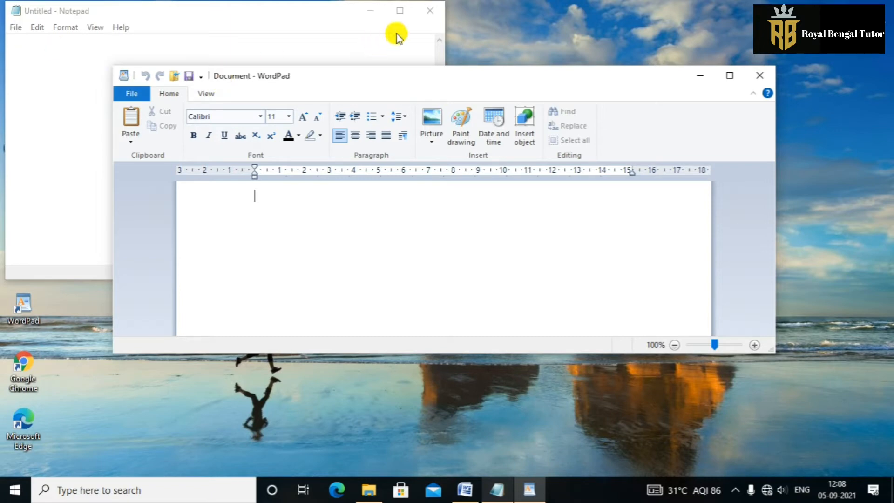
{"action": "left_click", "coordinate": [428, 21]}
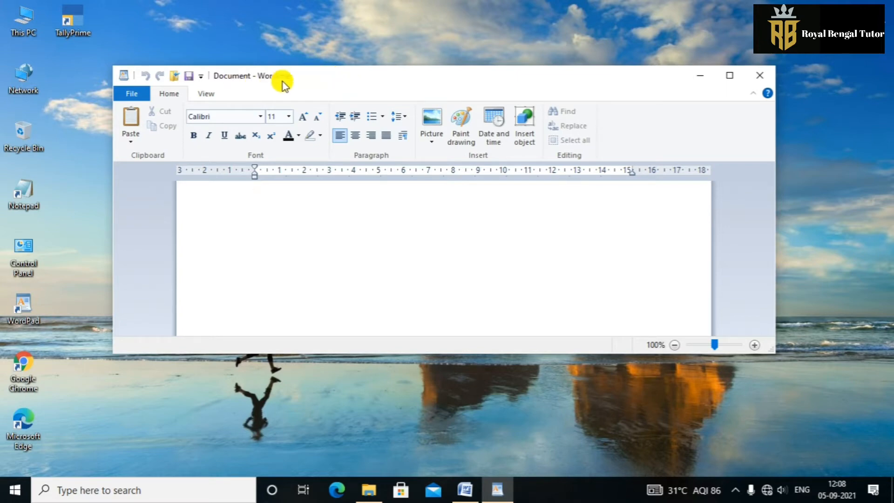
Add the New command to WordPad's Quick Access Toolbar and remove it again
{"action": "left_click", "coordinate": [200, 78]}
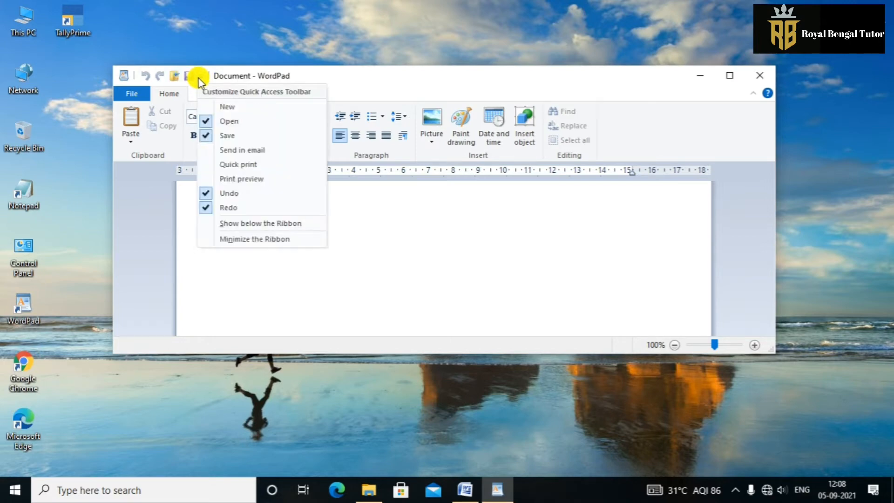
{"action": "left_click", "coordinate": [216, 110]}
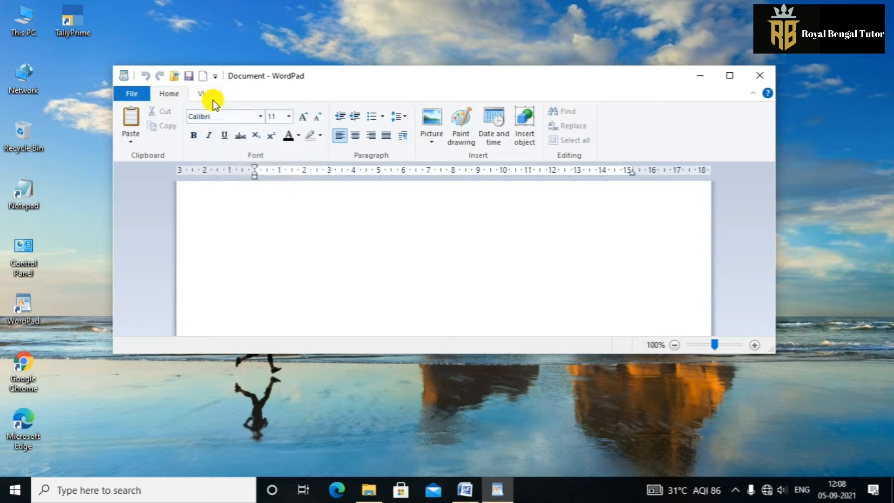
{"action": "left_click", "coordinate": [215, 80]}
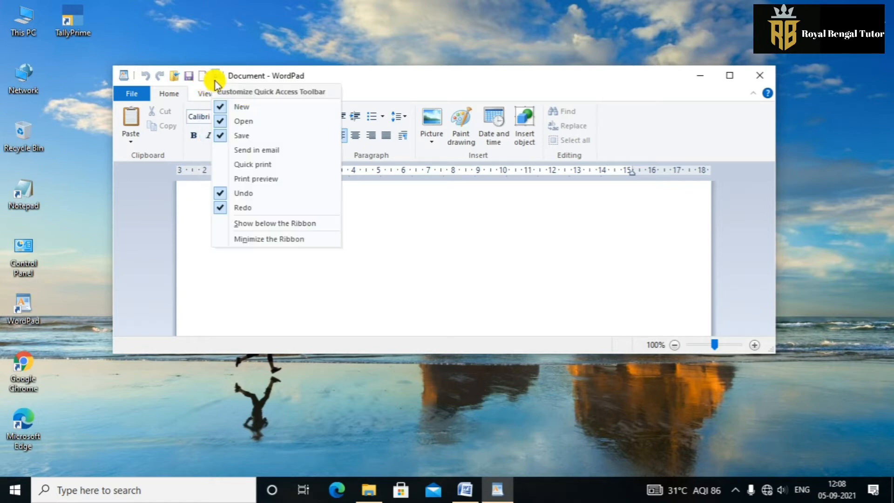
{"action": "left_click", "coordinate": [235, 111]}
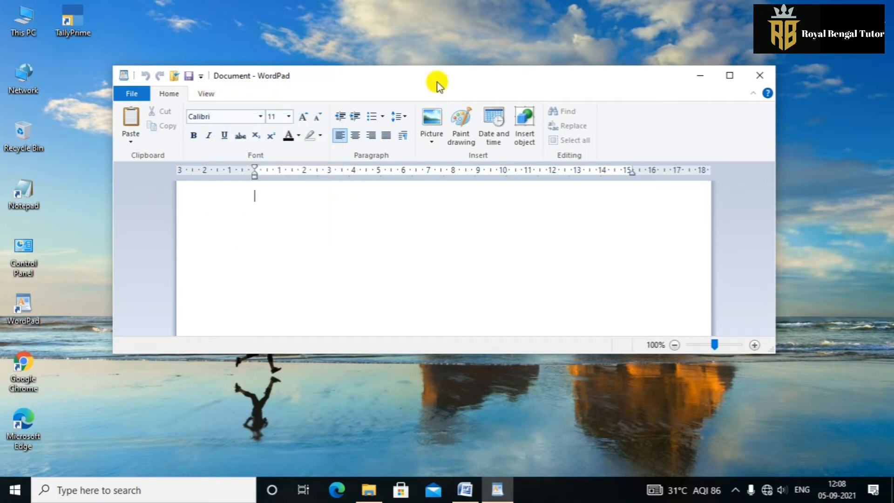
Minimize and reopen the WordPad window, and switch it to full screen size and back to its smaller size
{"action": "left_click", "coordinate": [705, 77]}
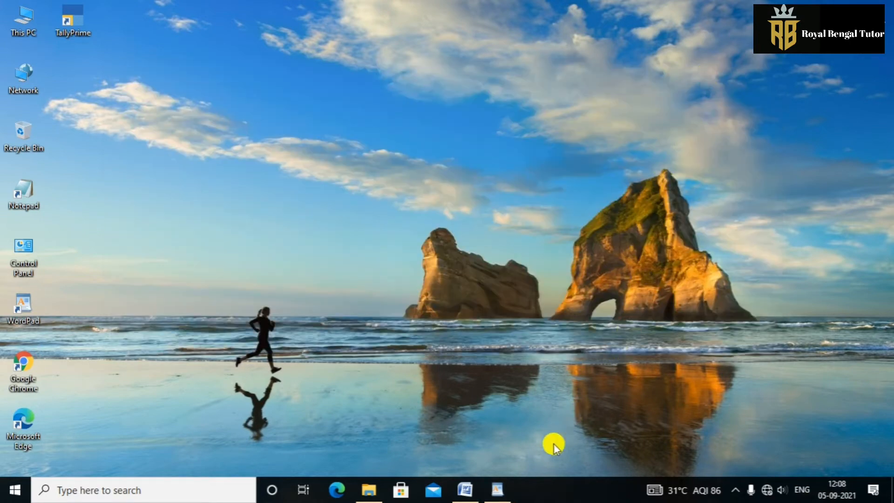
{"action": "left_click", "coordinate": [501, 491]}
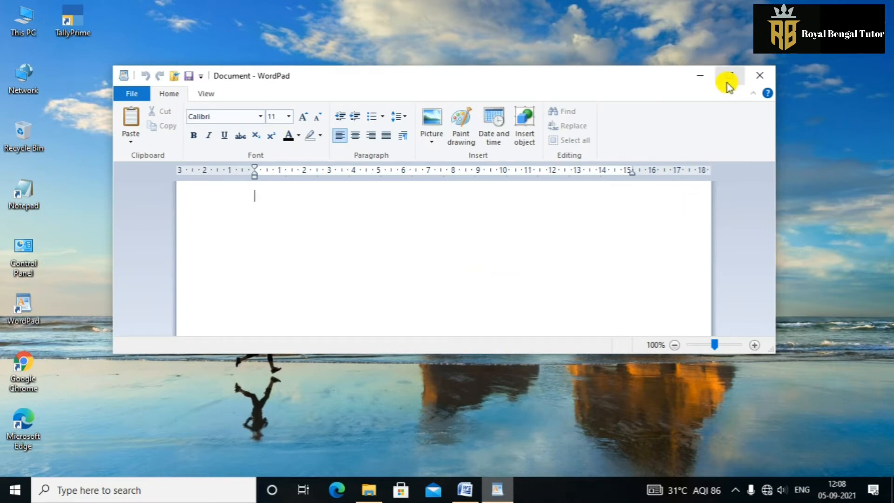
{"action": "double_click", "coordinate": [433, 74]}
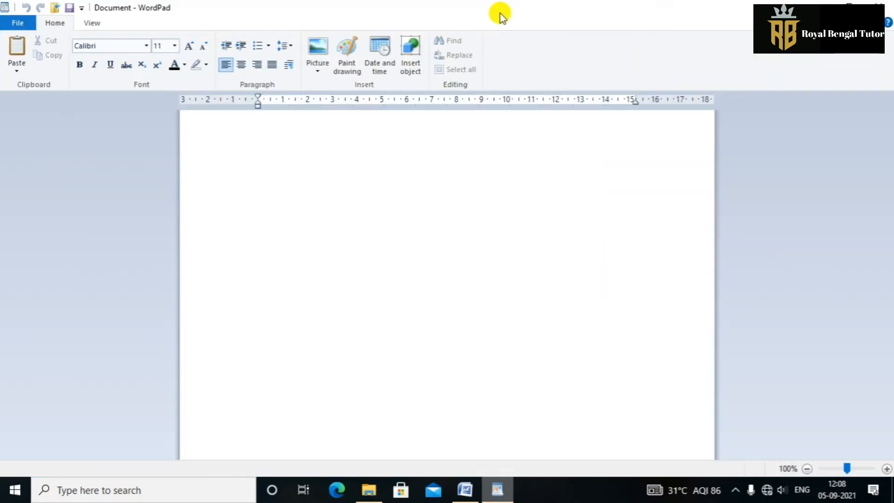
{"action": "double_click", "coordinate": [458, 10]}
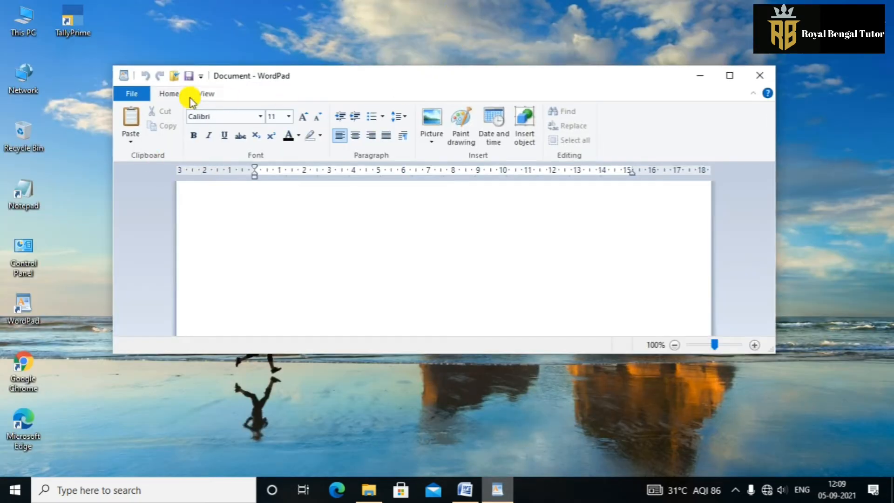
Examine WordPad's file commands, from New, Open and Save as through Print to Exit, without running any
{"action": "left_click", "coordinate": [141, 97]}
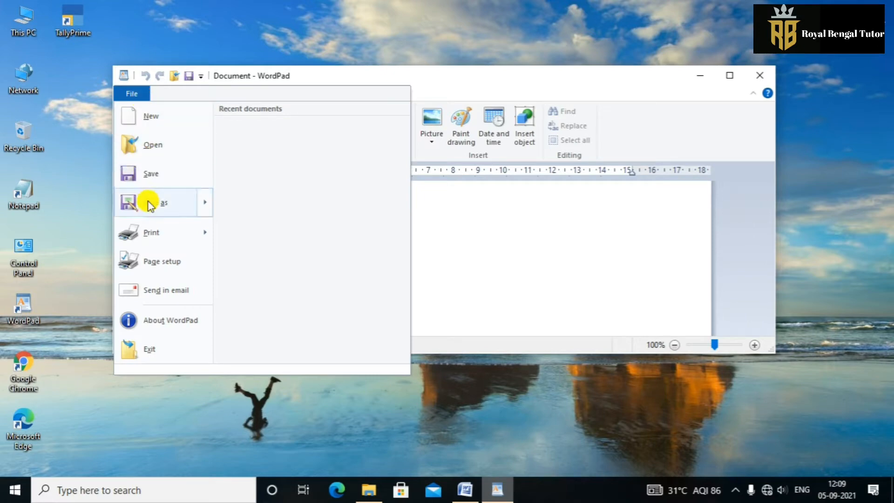
{"action": "mouse_move", "coordinate": [149, 239]}
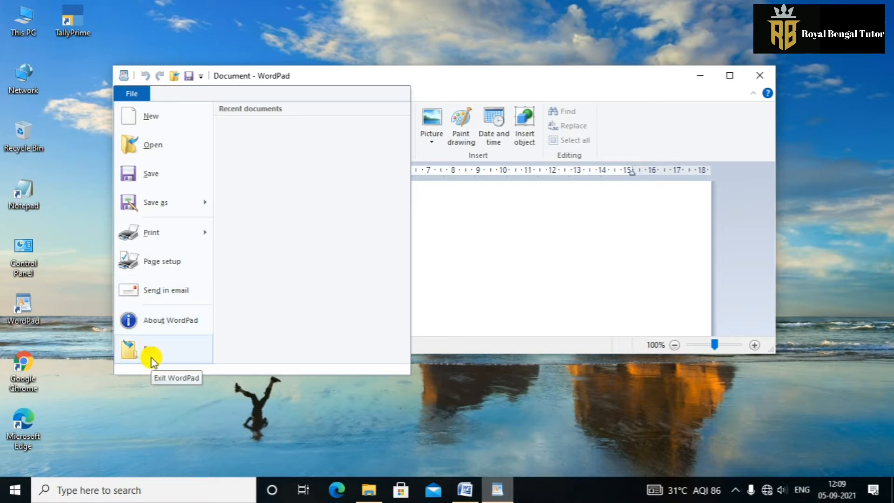
{"action": "left_click", "coordinate": [503, 223]}
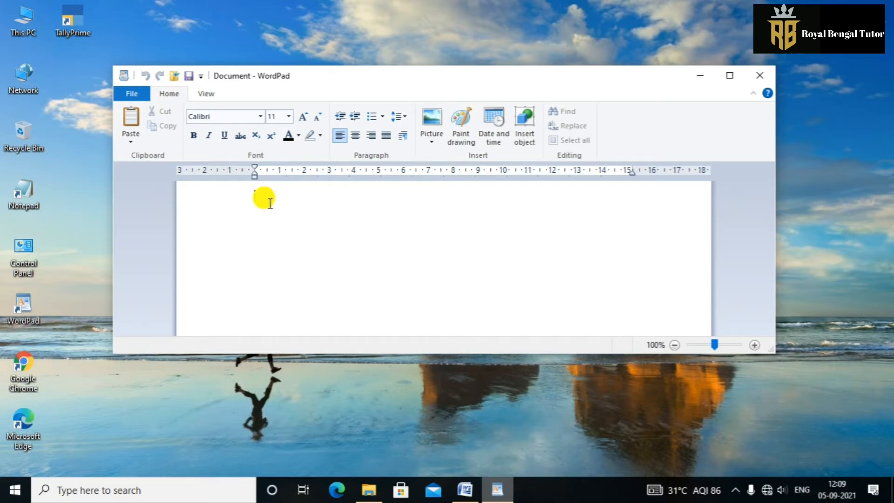
Fill the blank document with random letters starting "fjhsdfjhsdafjhdsf" followed by the copied sample paragraphs, and maximize the window
{"action": "type", "text": "fjksdfihsdafjhdsf jsfhjhdfjhsdhfjsdhf dshfjksdfhkjhsajdh"}
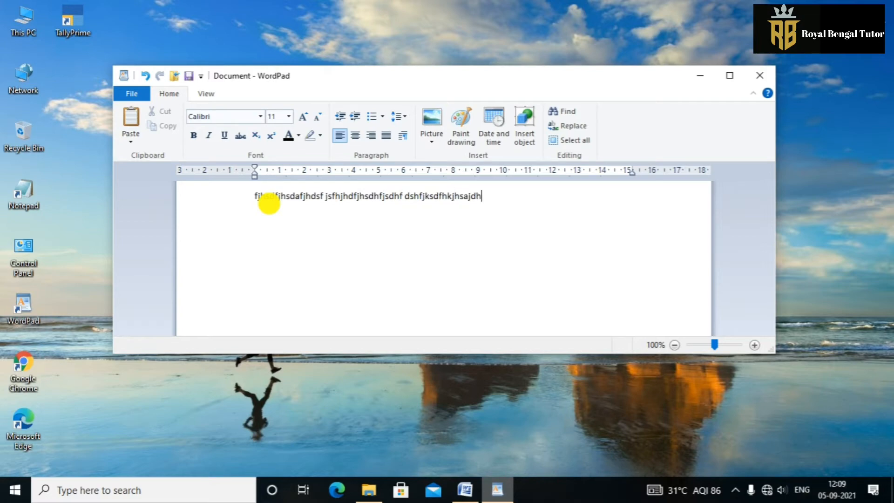
{"action": "key", "text": "ctrl+v"}
{"action": "scroll", "coordinate": [270, 203], "scroll_direction": "up", "scroll_amount": 3}
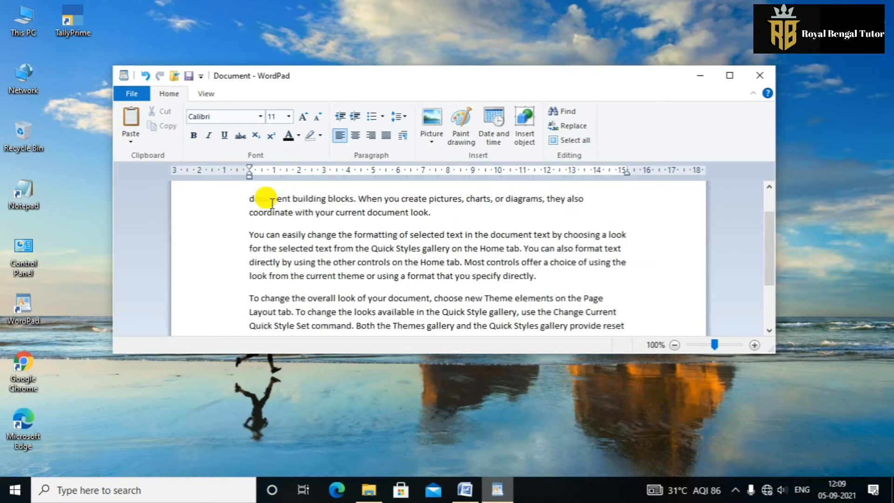
{"action": "left_click", "coordinate": [724, 73]}
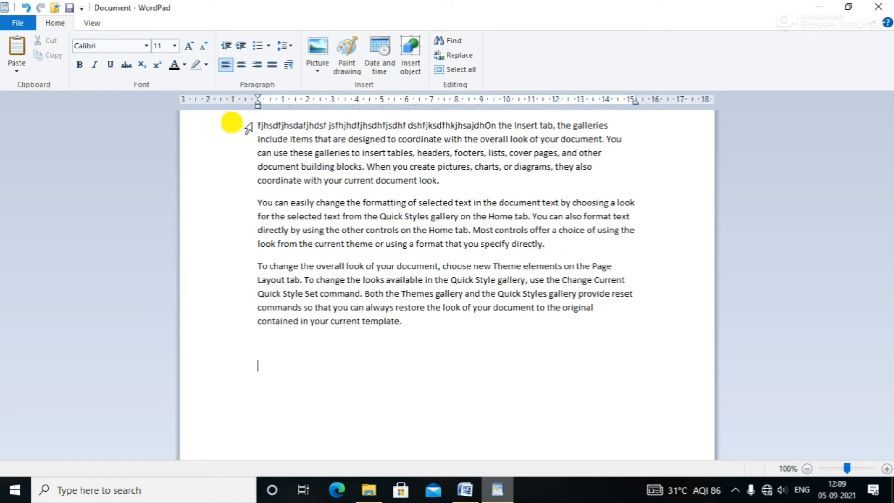
Cut the document's first line, starting with the random letters, and paste it at the end of the last paragraph
{"action": "left_click_drag", "start_coordinate": [248, 126], "coordinate": [264, 127]}
{"action": "key", "text": "super+c"}
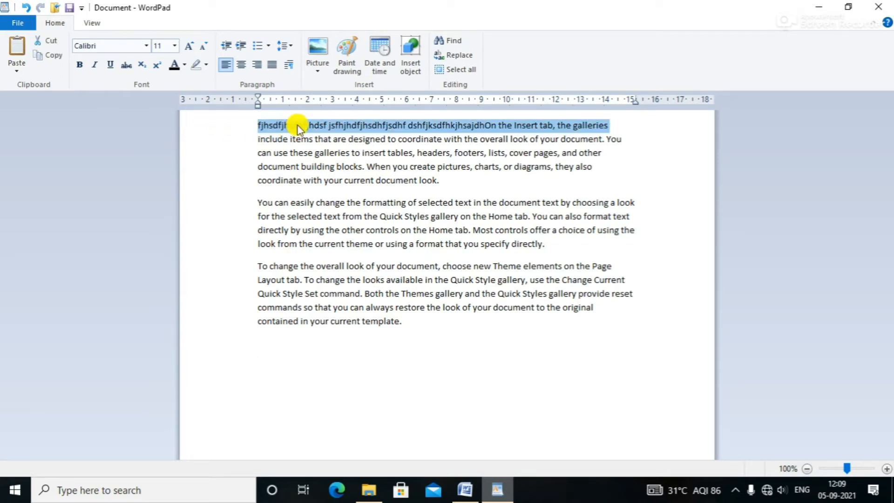
{"action": "left_click", "coordinate": [41, 46]}
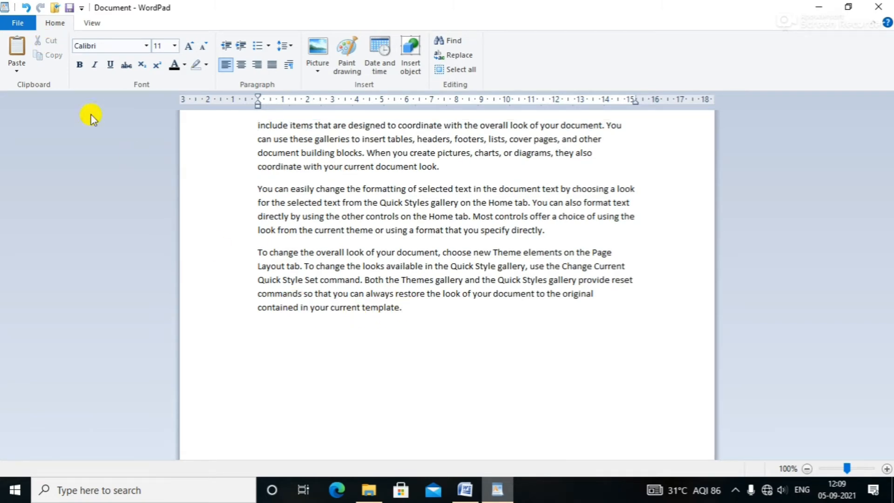
{"action": "left_click", "coordinate": [9, 69]}
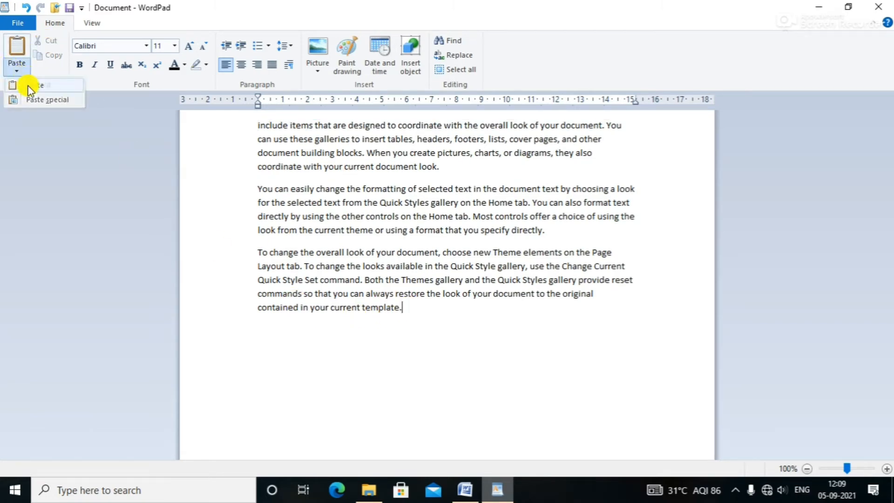
{"action": "left_click", "coordinate": [27, 83]}
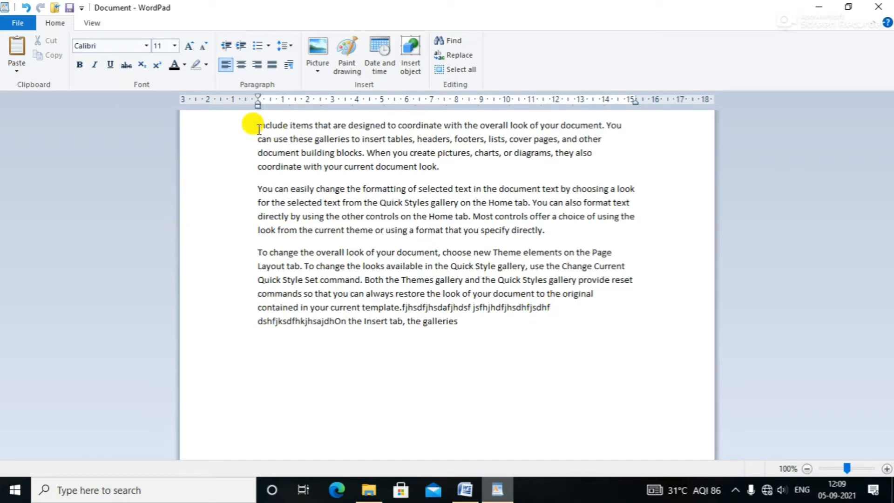
Copy "include items that are designed to coordinate with the overall look of your document" to the end of the second paragraph
{"action": "left_click_drag", "start_coordinate": [258, 125], "coordinate": [569, 124]}
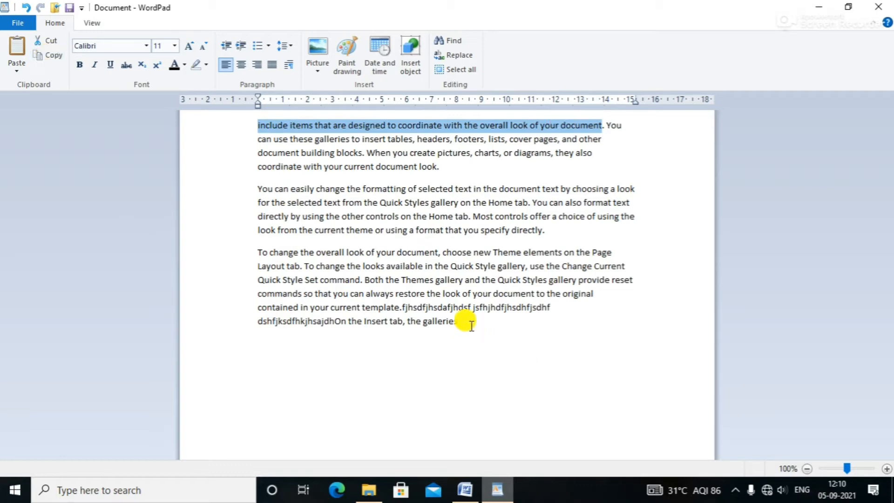
{"action": "left_click", "coordinate": [559, 230]}
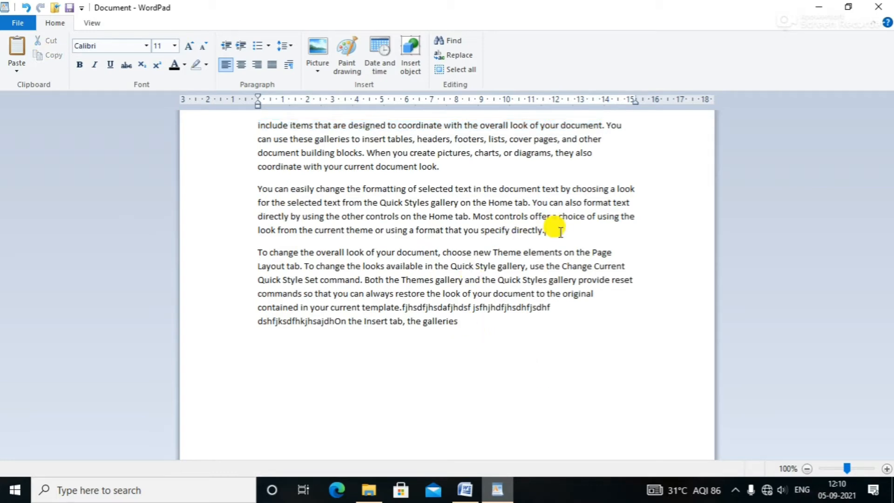
{"action": "left_click", "coordinate": [14, 68]}
{"action": "left_click", "coordinate": [22, 89]}
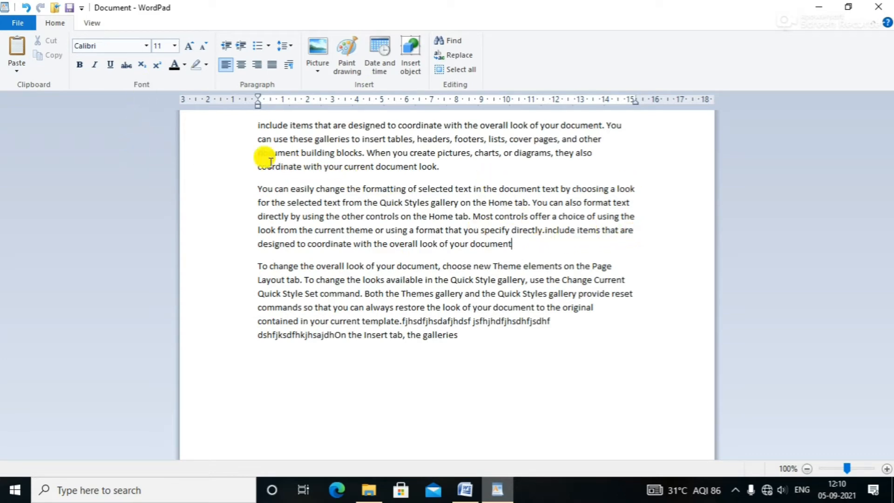
Select all three paragraphs, switch bold and italic on and off in turn, and leave the text bold
{"action": "left_click", "coordinate": [252, 127]}
{"action": "left_click_drag", "start_coordinate": [252, 129], "coordinate": [585, 339]}
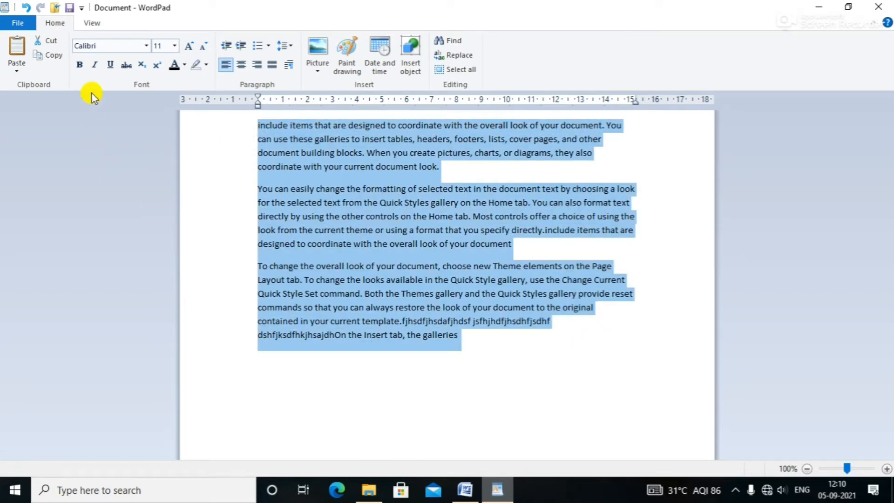
{"action": "left_click", "coordinate": [80, 67]}
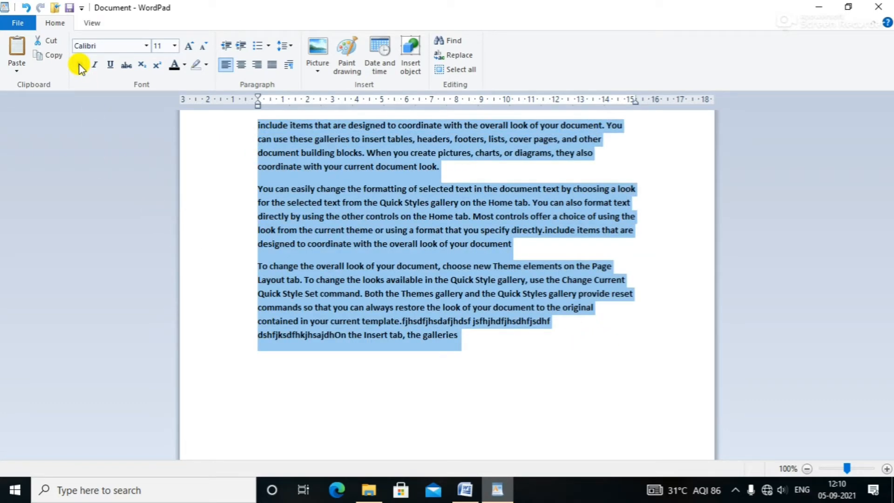
{"action": "left_click", "coordinate": [80, 66]}
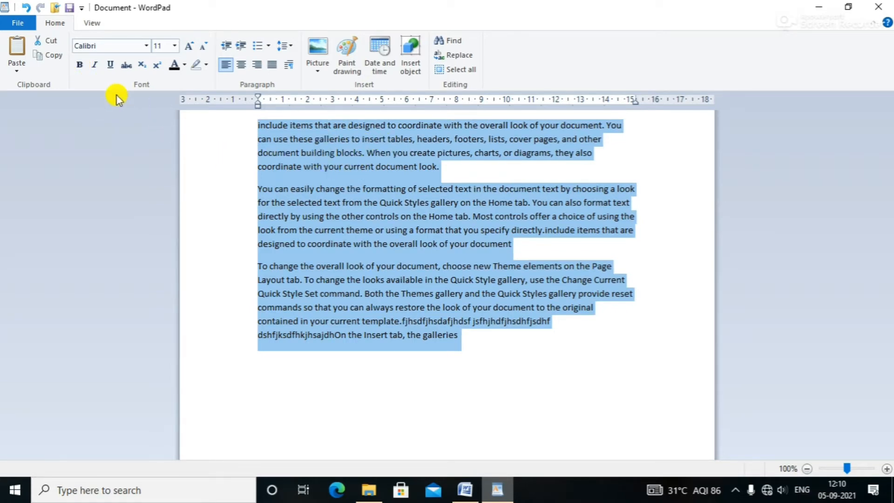
{"action": "left_click", "coordinate": [96, 68]}
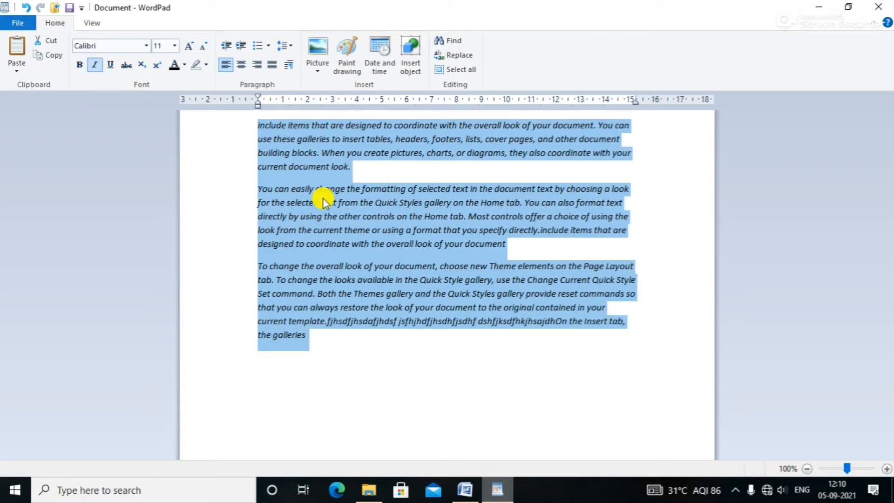
{"action": "left_click", "coordinate": [98, 68]}
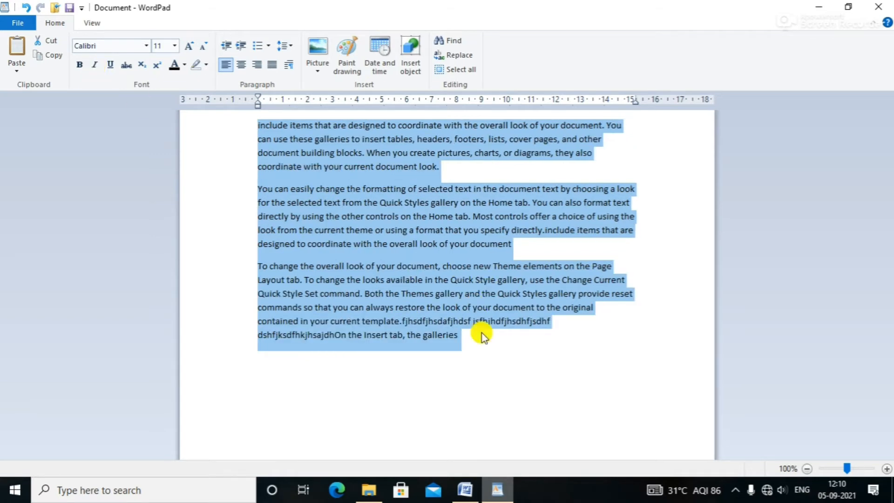
{"action": "left_click", "coordinate": [80, 65]}
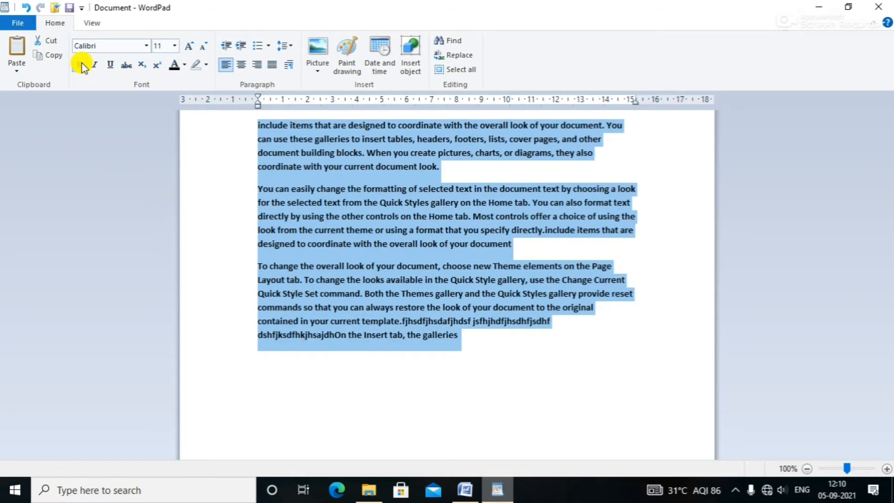
Apply underline and remove it, do the same with strikethrough on all three paragraphs, and clear the selection
{"action": "left_click", "coordinate": [110, 65]}
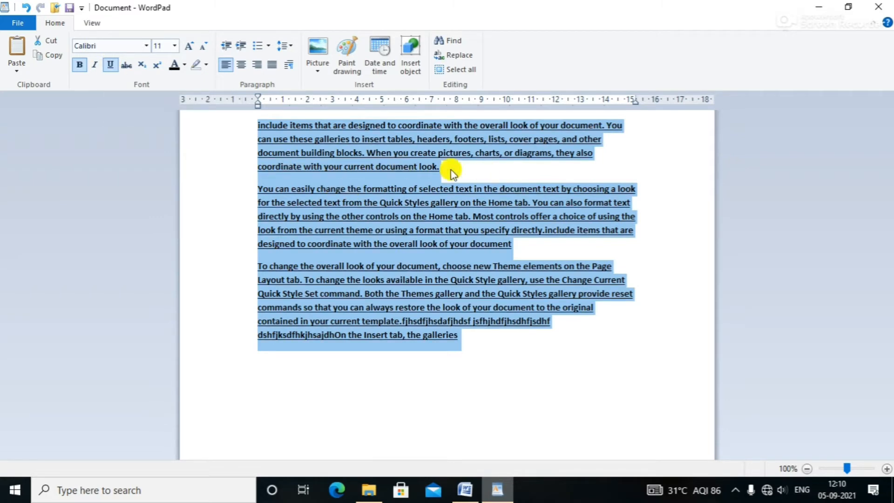
{"action": "left_click", "coordinate": [112, 65]}
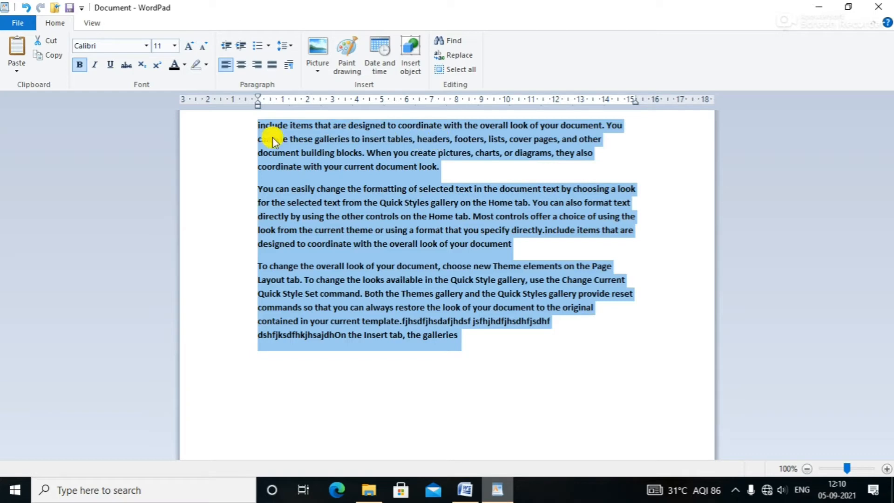
{"action": "left_click", "coordinate": [126, 65]}
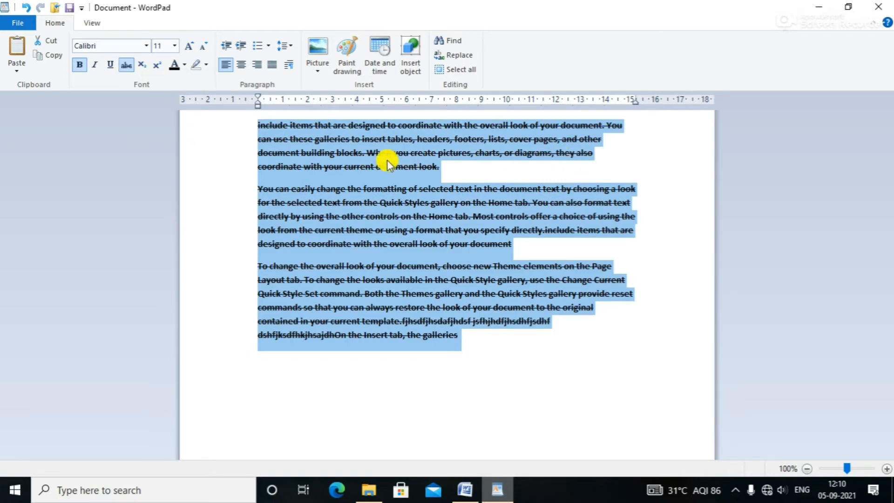
{"action": "left_click", "coordinate": [126, 64]}
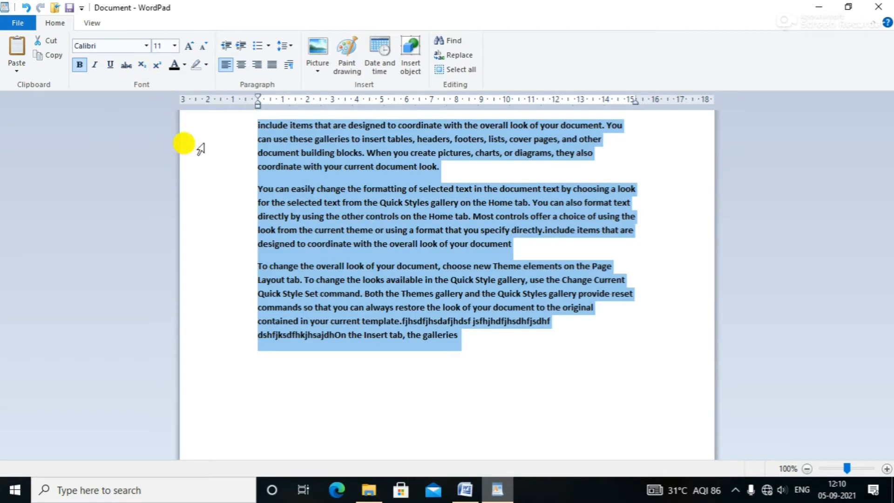
{"action": "left_click", "coordinate": [243, 171]}
Add a new line reading "a+b2" below the last paragraph and make its 2 superscript
{"action": "left_click", "coordinate": [487, 339]}
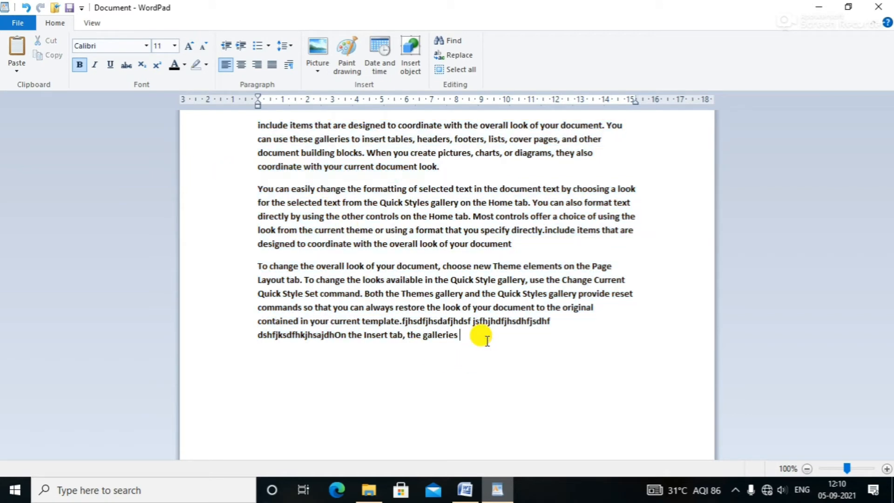
{"action": "key", "text": "Return"}
{"action": "mouse_move", "coordinate": [267, 358]}
{"action": "left_mouse_down"}
{"action": "mouse_move", "coordinate": [291, 362]}
{"action": "mouse_move", "coordinate": [283, 362]}
{"action": "left_mouse_up"}
{"action": "left_click", "coordinate": [291, 361]}
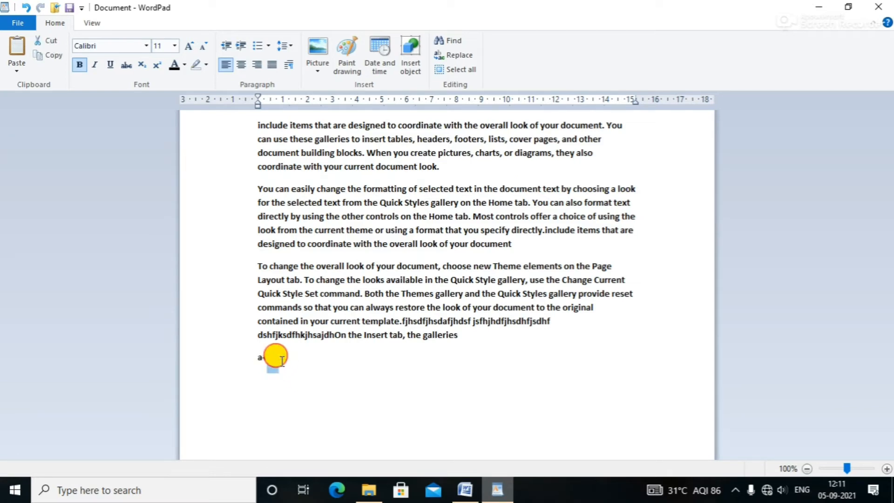
{"action": "left_click", "coordinate": [283, 358]}
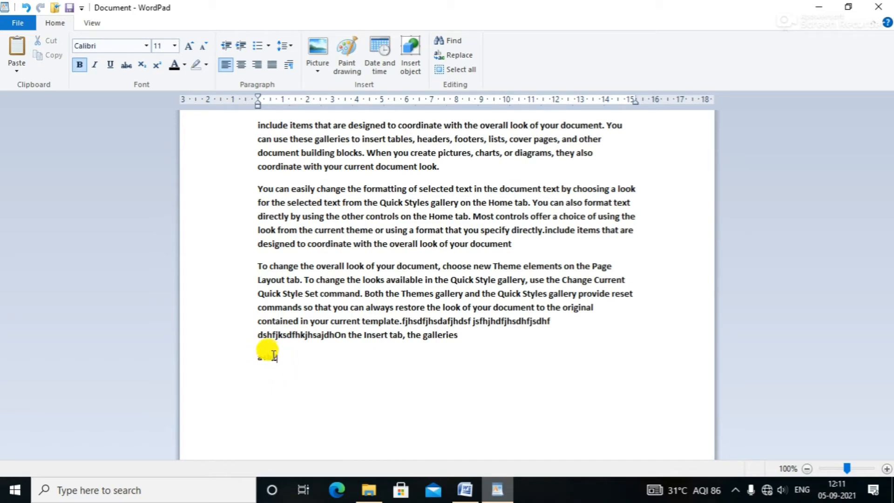
{"action": "left_click_drag", "start_coordinate": [273, 356], "coordinate": [281, 356]}
{"action": "left_click", "coordinate": [285, 360]}
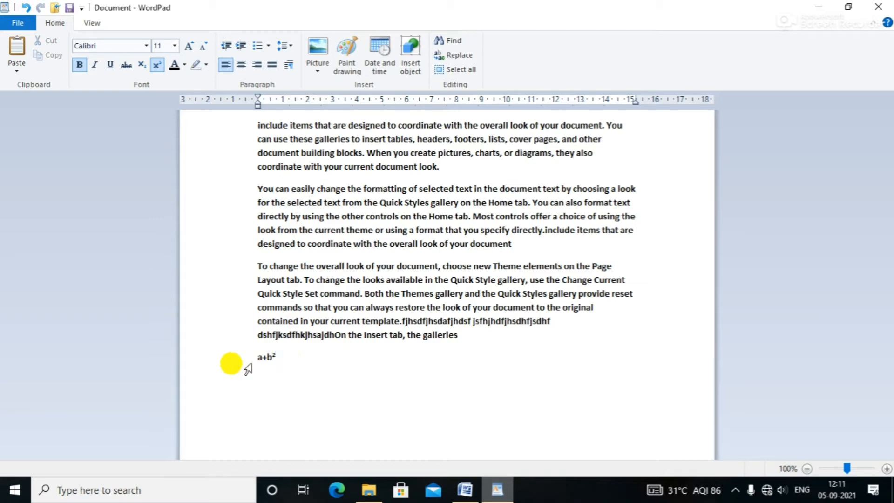
Turn off superscript, add "o2" after the expression, make its 2 subscript, and turn subscript off
{"action": "left_click", "coordinate": [158, 66]}
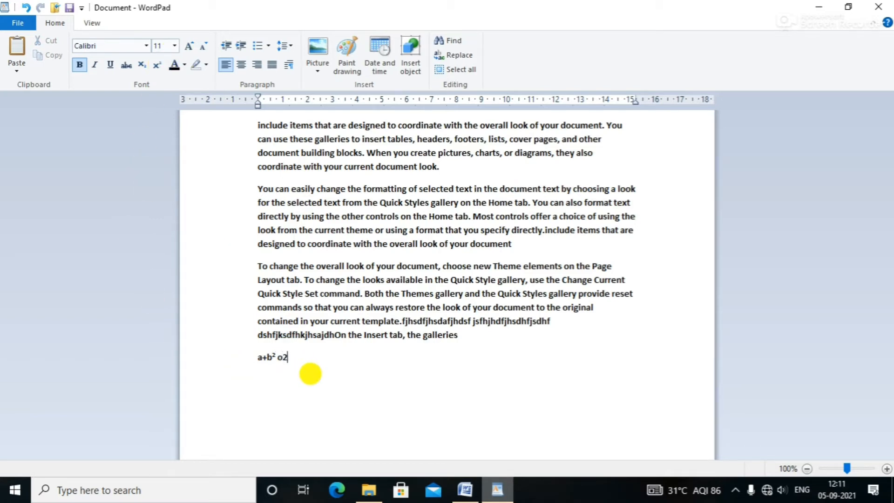
{"action": "mouse_move", "coordinate": [284, 356]}
{"action": "left_mouse_down"}
{"action": "mouse_move", "coordinate": [292, 357]}
{"action": "mouse_move", "coordinate": [283, 356]}
{"action": "left_mouse_up"}
{"action": "left_click", "coordinate": [294, 357]}
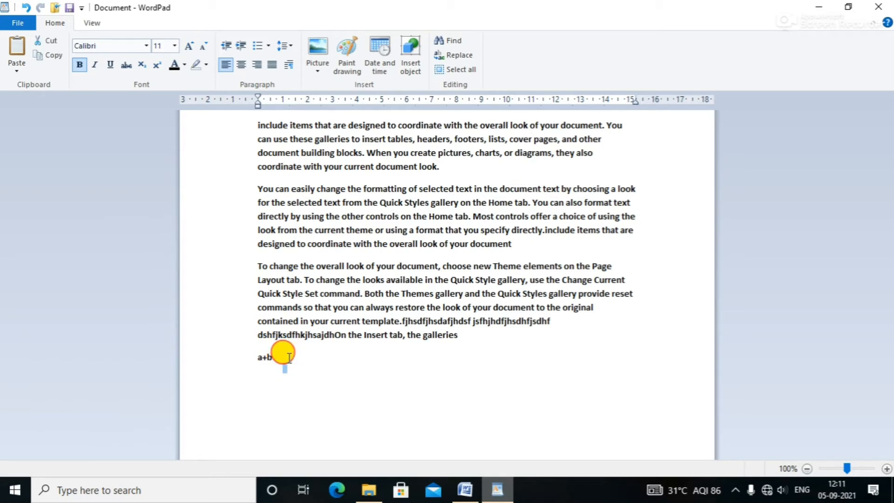
{"action": "left_click", "coordinate": [141, 65]}
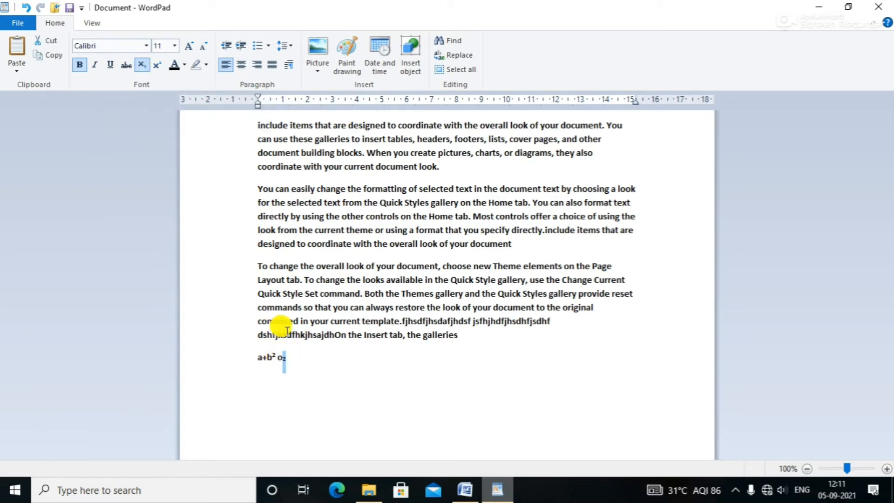
{"action": "left_click", "coordinate": [289, 359]}
{"action": "left_click", "coordinate": [142, 65]}
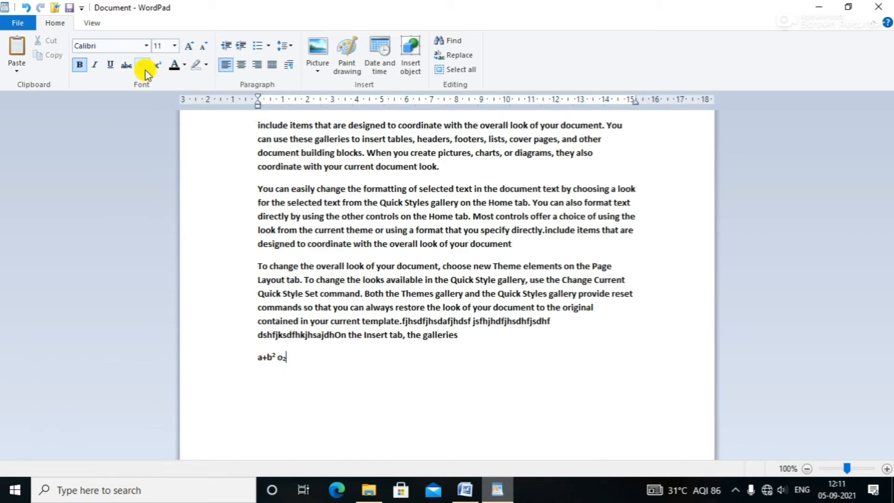
Change the font colour of all the text, including the a+b² o₂ line, to red
{"action": "left_click_drag", "start_coordinate": [537, 368], "coordinate": [249, 70]}
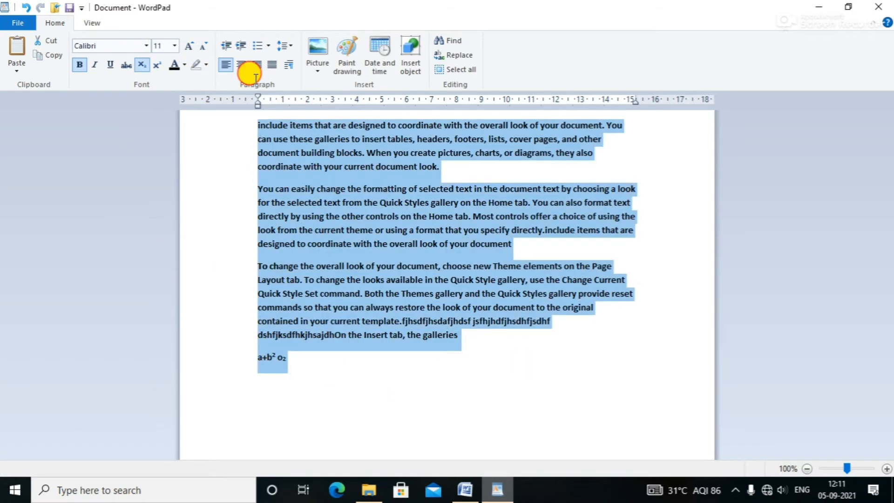
{"action": "left_click", "coordinate": [184, 64]}
{"action": "left_click", "coordinate": [184, 64]}
{"action": "left_click", "coordinate": [184, 64]}
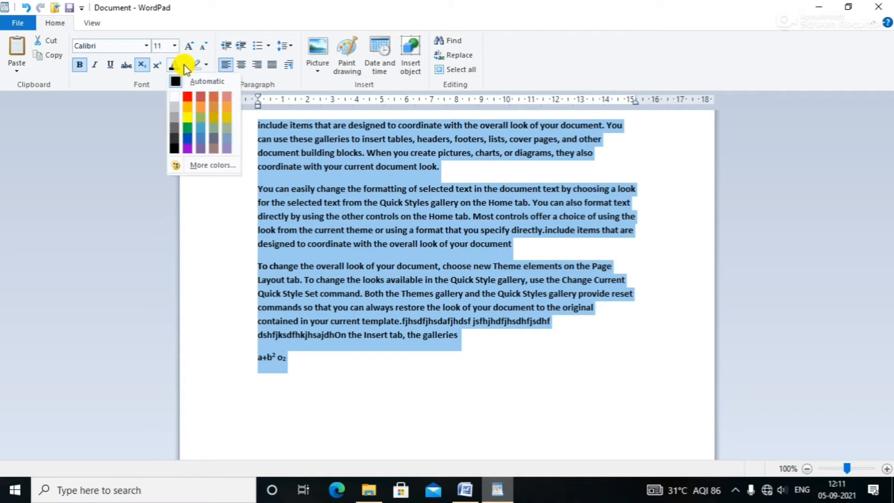
{"action": "left_click", "coordinate": [189, 99]}
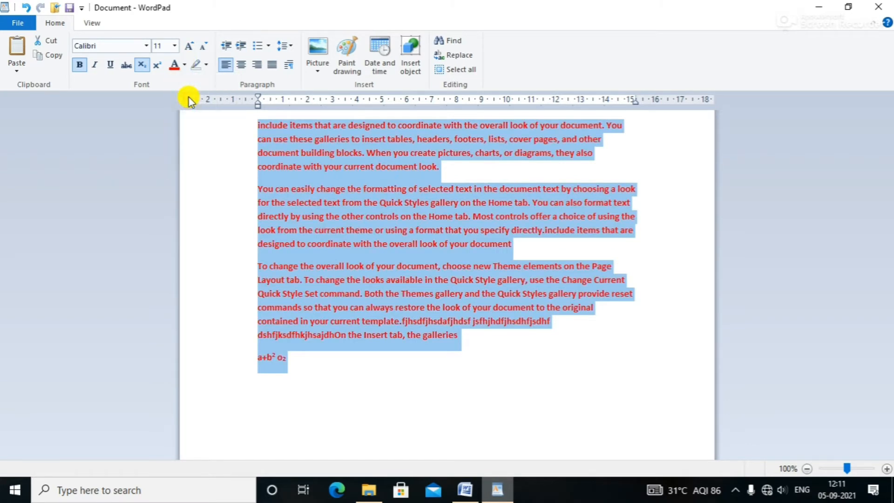
{"action": "left_click", "coordinate": [512, 361]}
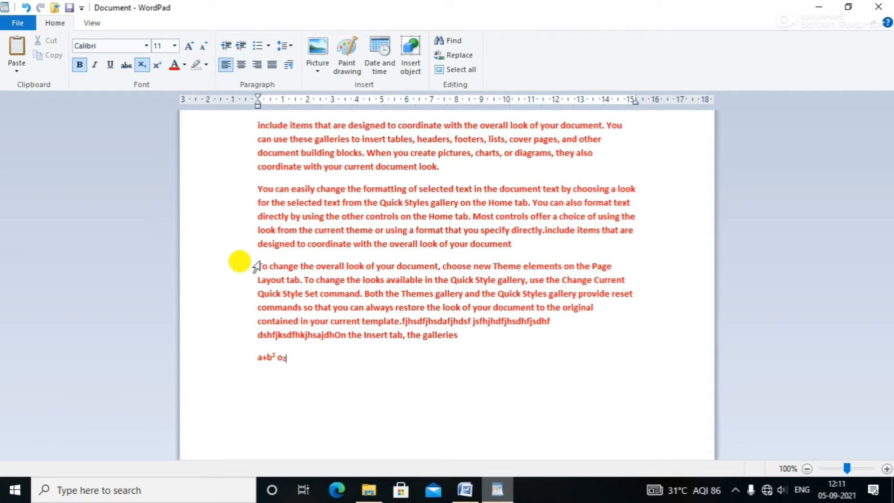
Highlight the end of the third paragraph, from "original" to "the galleries", in yellow
{"action": "left_click_drag", "start_coordinate": [279, 358], "coordinate": [208, 88]}
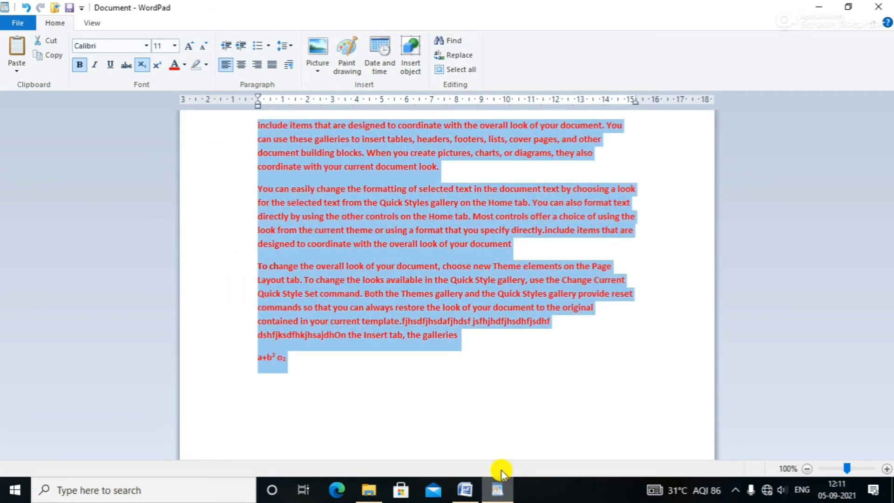
{"action": "left_click", "coordinate": [494, 387]}
{"action": "left_click_drag", "start_coordinate": [476, 341], "coordinate": [233, 314]}
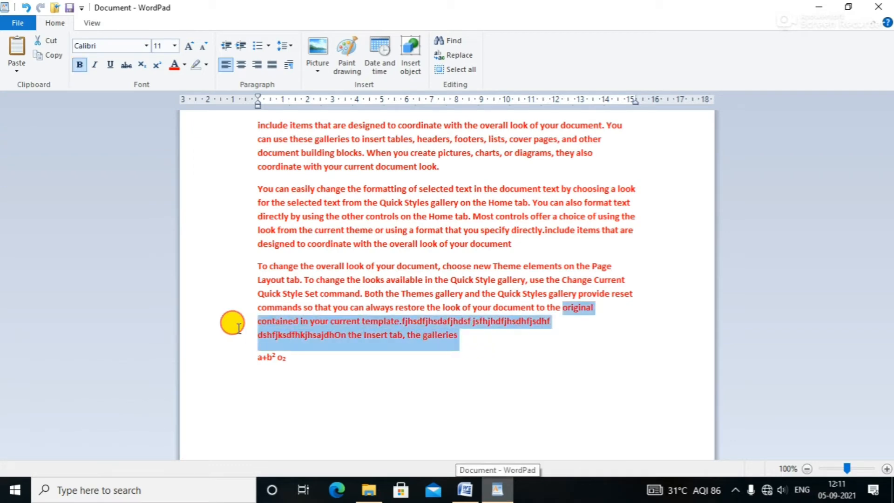
{"action": "left_click", "coordinate": [207, 66]}
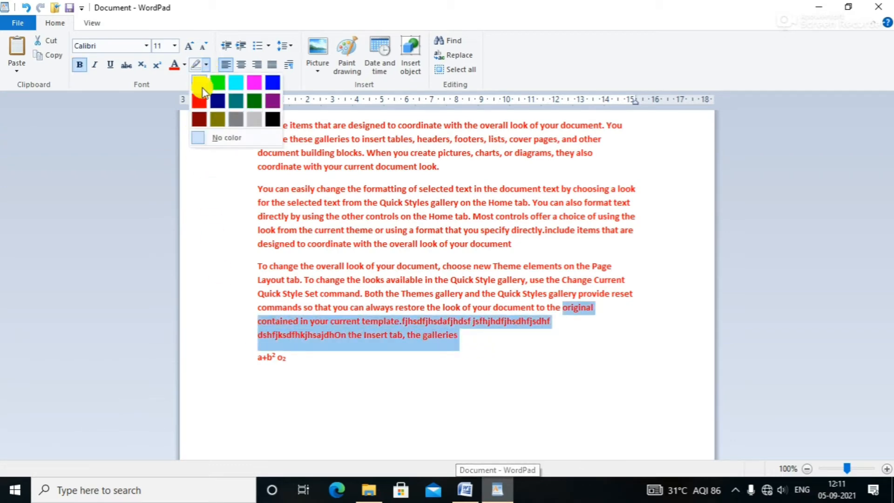
{"action": "left_click", "coordinate": [201, 86]}
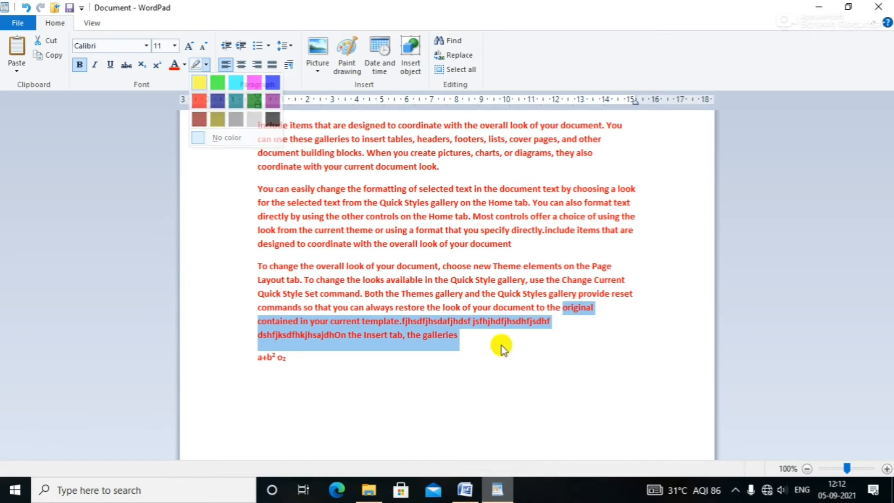
{"action": "left_click", "coordinate": [549, 345]}
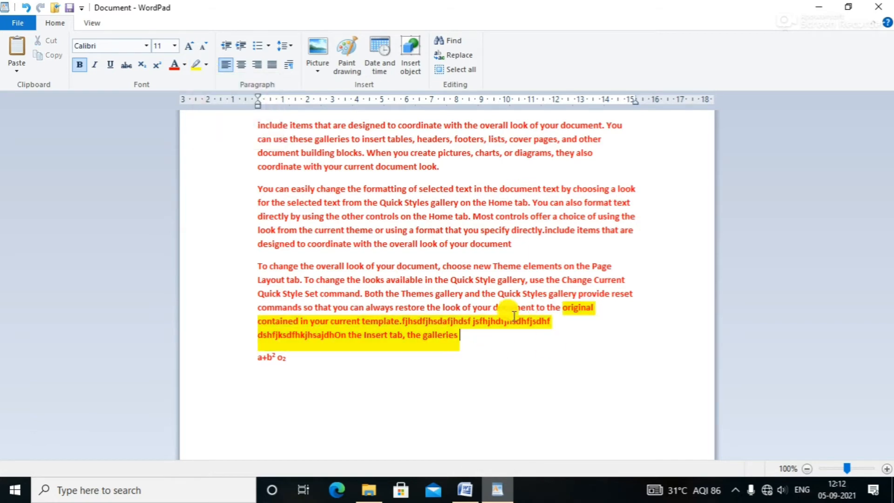
Highlight the first line of the second paragraph in yellow
{"action": "left_click", "coordinate": [249, 193]}
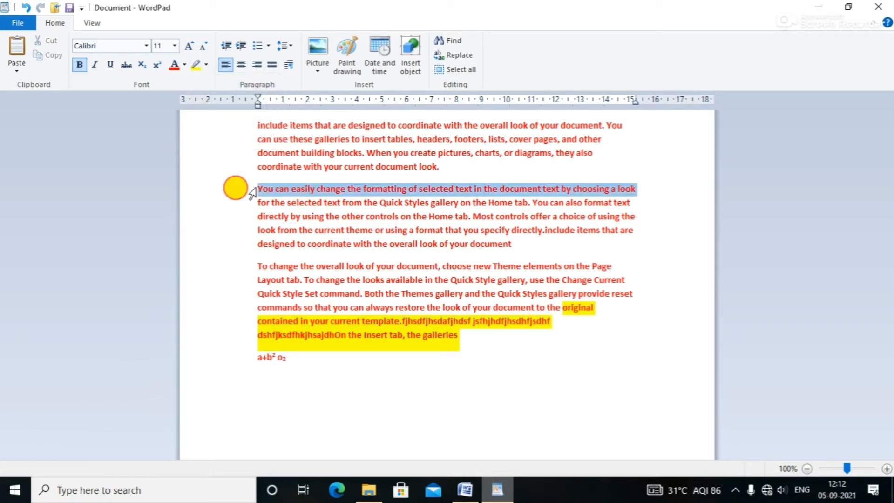
{"action": "left_click", "coordinate": [195, 65]}
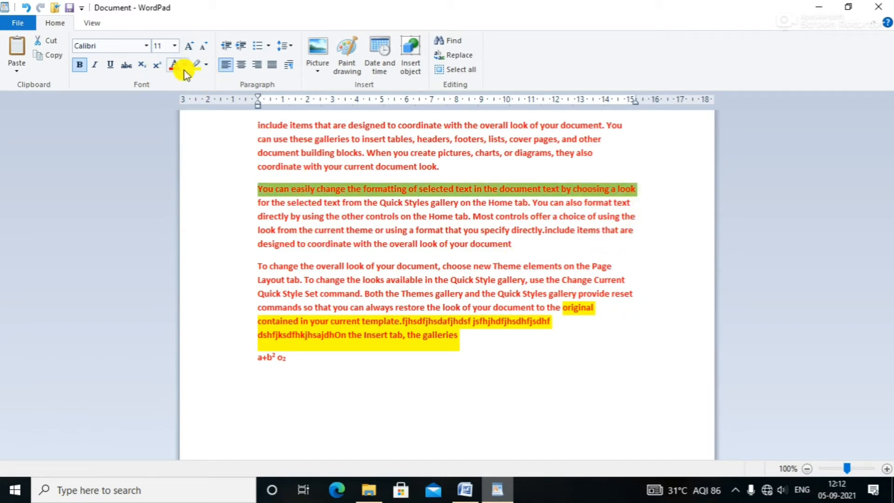
Remove the highlight from the second paragraph's first line and from the last three lines of the third paragraph, using no color
{"action": "left_click", "coordinate": [206, 69]}
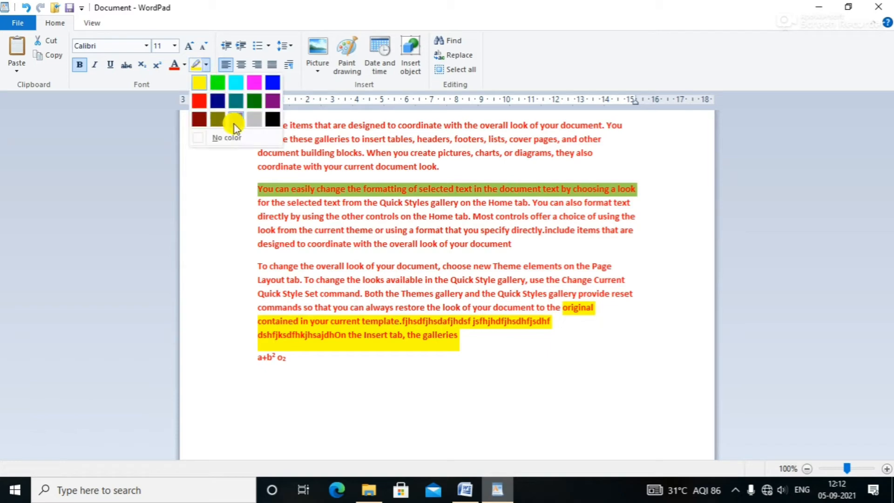
{"action": "left_click", "coordinate": [234, 139]}
{"action": "left_click_drag", "start_coordinate": [538, 333], "coordinate": [276, 311]}
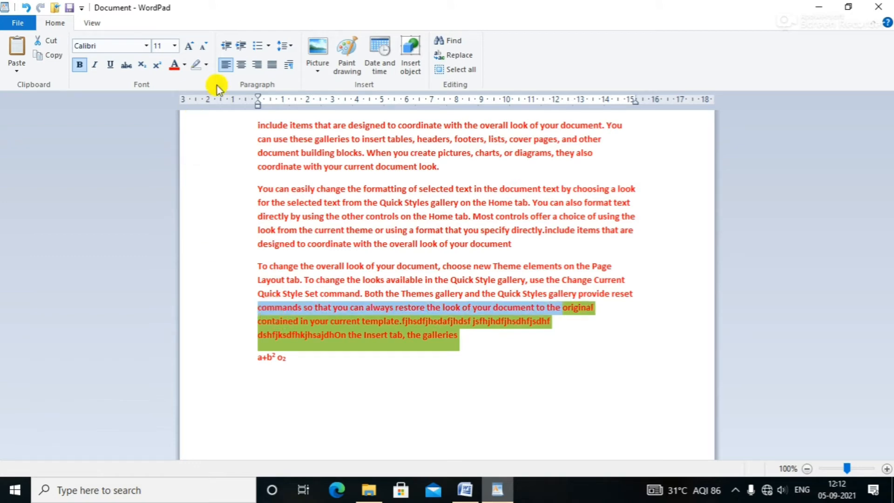
{"action": "left_click", "coordinate": [197, 66]}
{"action": "left_click", "coordinate": [610, 321]}
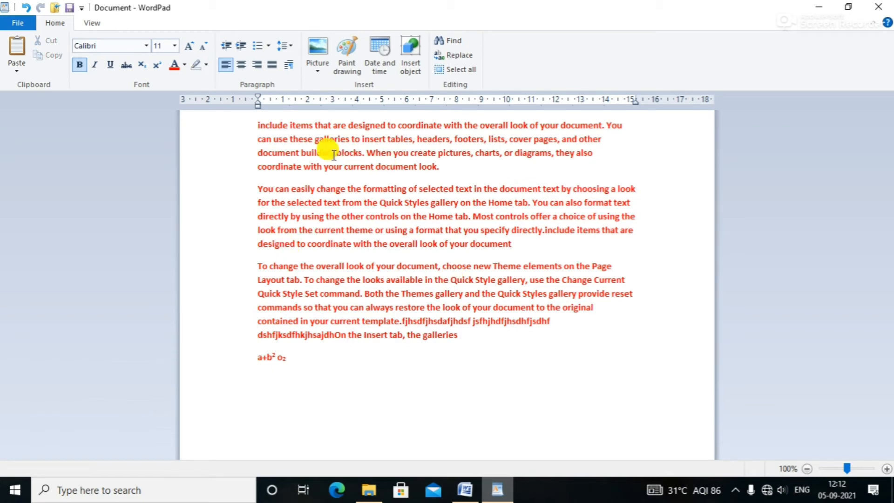
Select all the text and grow its font size step by step to 28
{"action": "left_click_drag", "start_coordinate": [499, 354], "coordinate": [185, 58]}
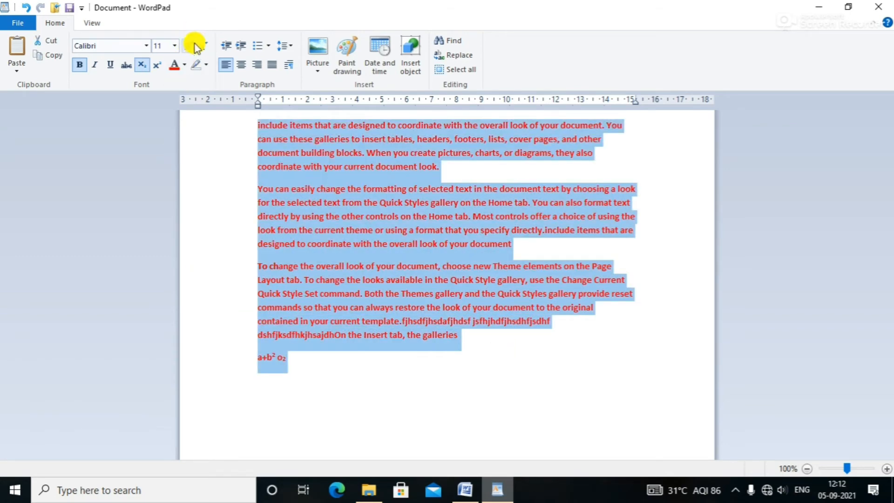
{"action": "left_click", "coordinate": [193, 48]}
{"action": "left_click", "coordinate": [193, 49]}
{"action": "left_click", "coordinate": [193, 48]}
{"action": "left_click", "coordinate": [192, 49]}
{"action": "left_click", "coordinate": [193, 48]}
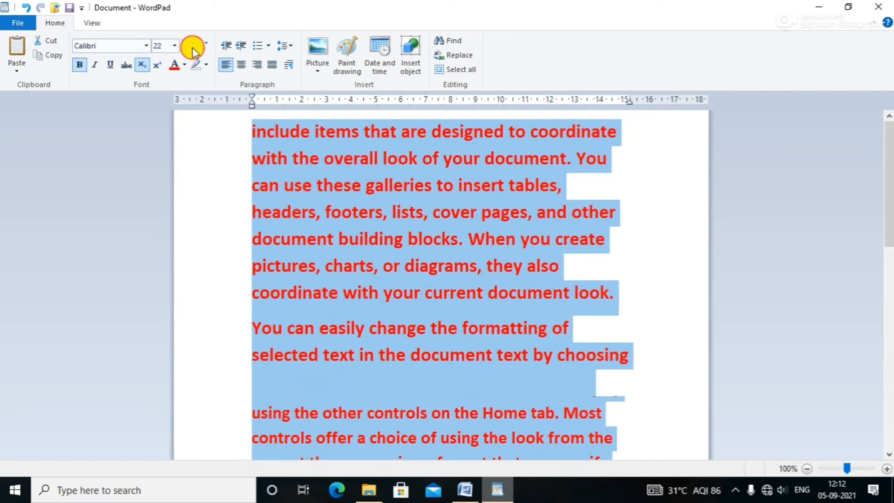
{"action": "left_click", "coordinate": [193, 48]}
{"action": "left_click", "coordinate": [193, 48]}
{"action": "left_click", "coordinate": [193, 49]}
{"action": "left_click", "coordinate": [192, 49]}
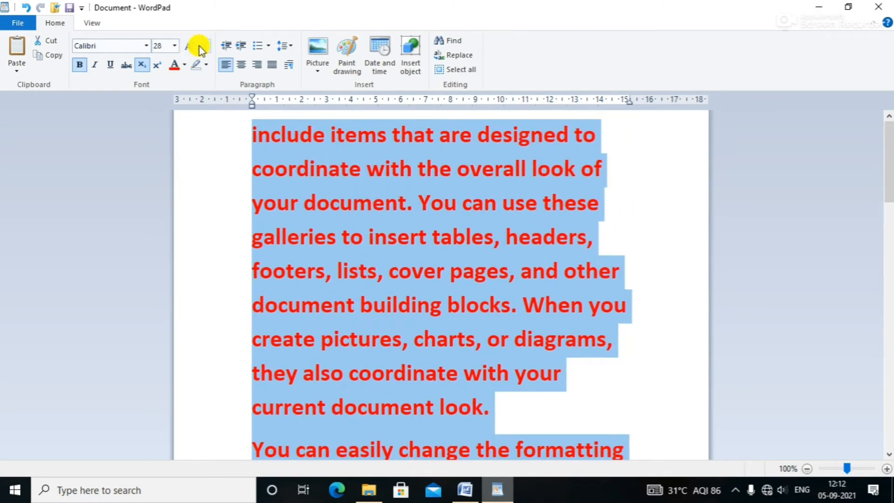
Shrink the font size of the selected text step by step to 11
{"action": "left_click", "coordinate": [202, 47]}
{"action": "left_click", "coordinate": [202, 47]}
{"action": "left_click", "coordinate": [202, 47]}
{"action": "left_click", "coordinate": [203, 46]}
{"action": "left_click", "coordinate": [202, 47]}
{"action": "left_click", "coordinate": [202, 46]}
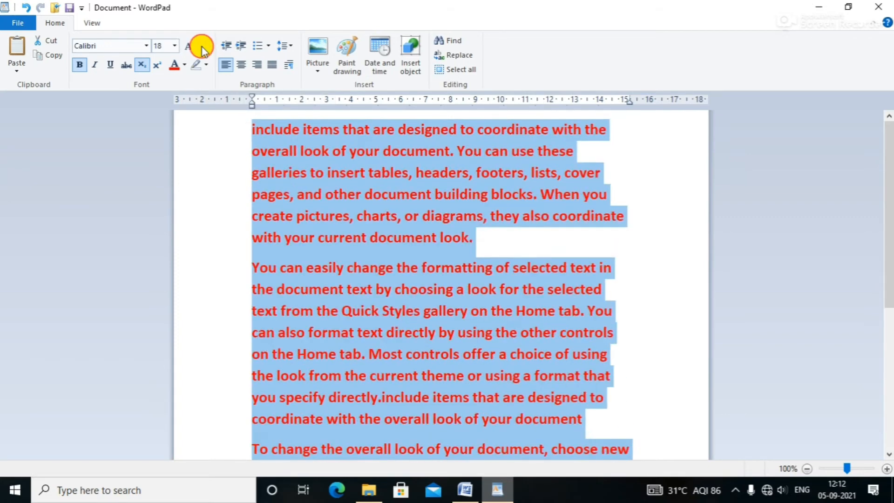
{"action": "left_click", "coordinate": [202, 47]}
{"action": "left_click", "coordinate": [202, 47]}
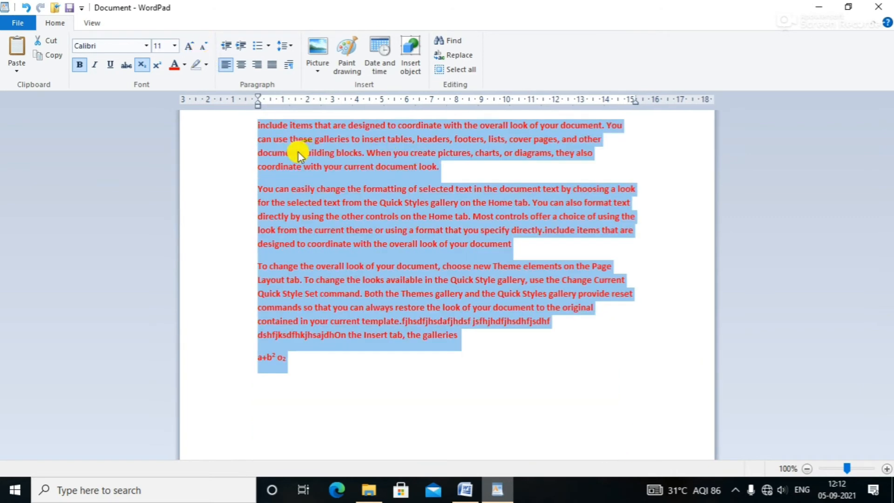
Set the font size of all the text to 36 and then to 12
{"action": "left_click", "coordinate": [175, 48]}
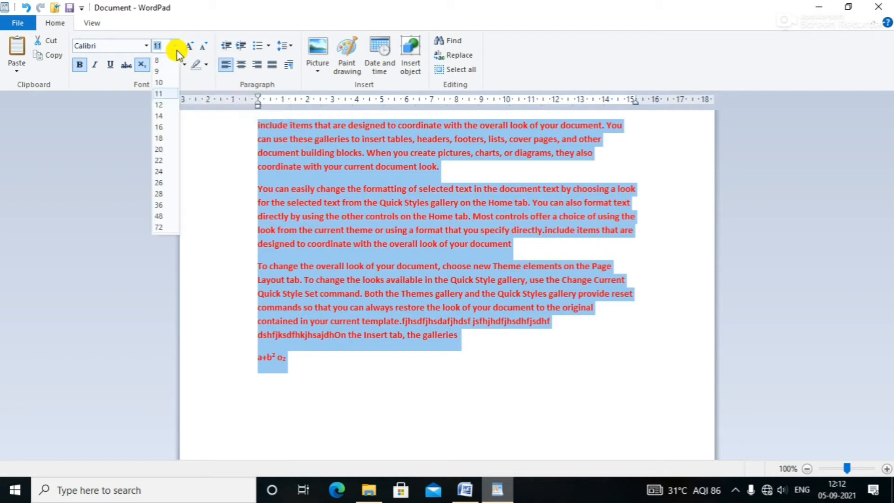
{"action": "left_click", "coordinate": [166, 203]}
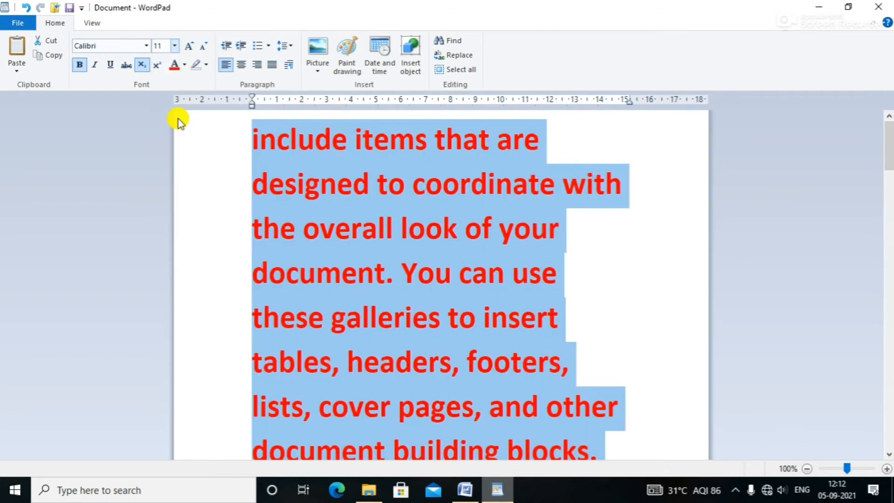
{"action": "left_click", "coordinate": [175, 49]}
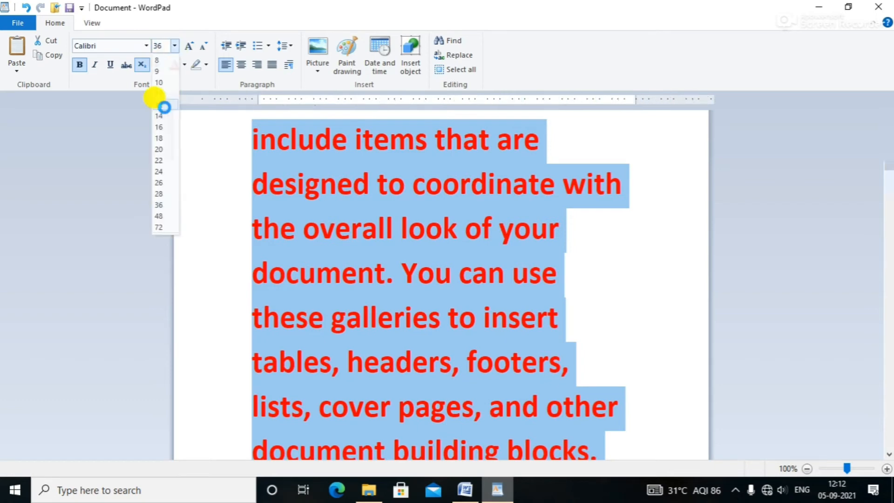
{"action": "left_click", "coordinate": [165, 103]}
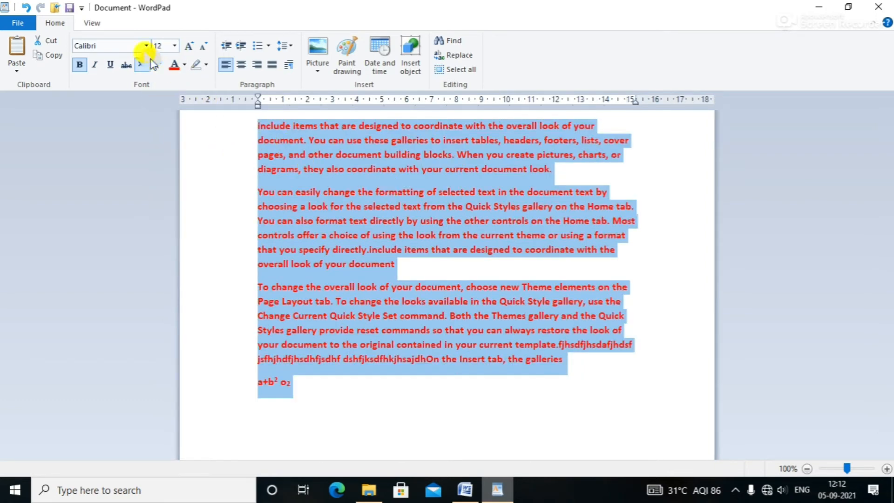
Change the font of all the text to Berlin Sans FB Demi and clear the selection
{"action": "left_click", "coordinate": [146, 50]}
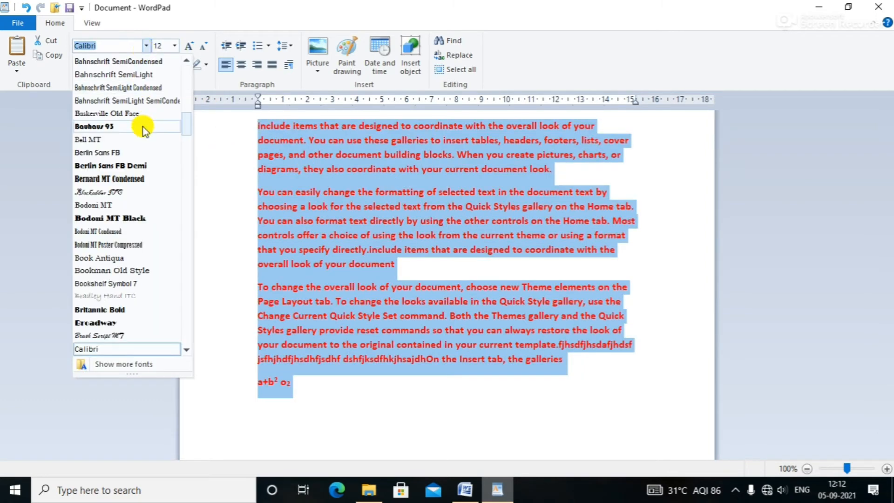
{"action": "left_click", "coordinate": [135, 161]}
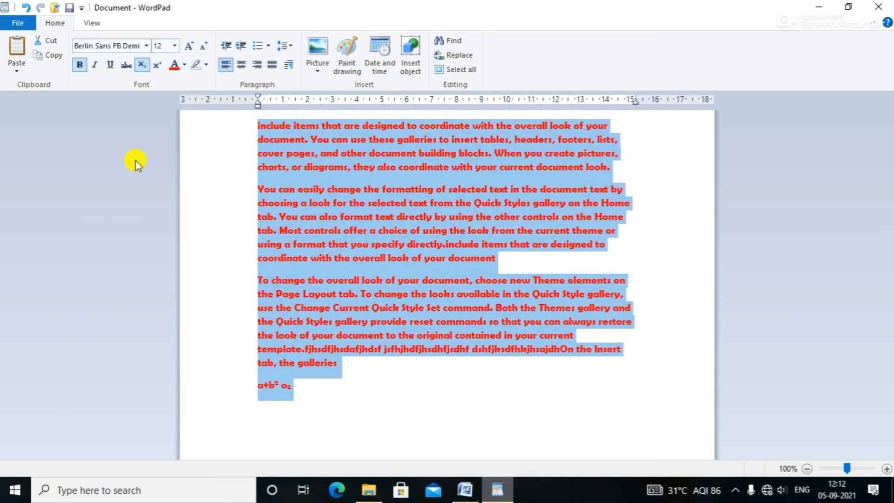
{"action": "left_click", "coordinate": [646, 179]}
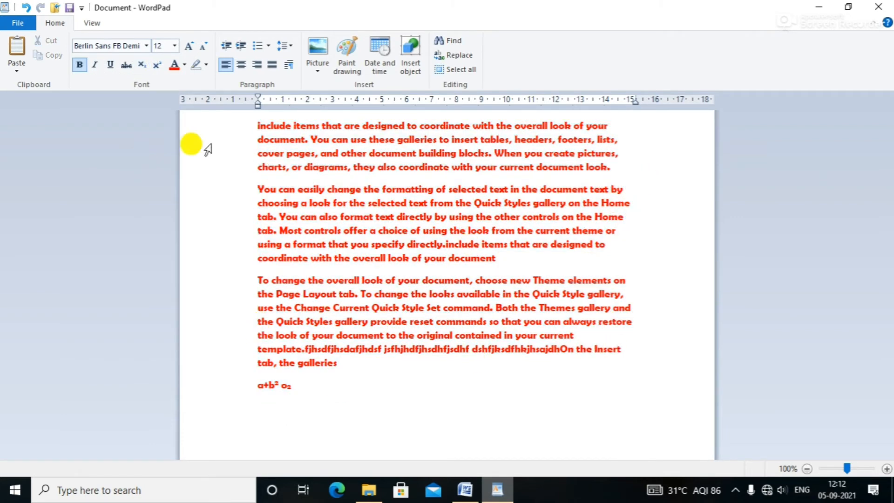
Select all the text and try center, right and left alignment on it in turn
{"action": "left_click_drag", "start_coordinate": [248, 127], "coordinate": [651, 392]}
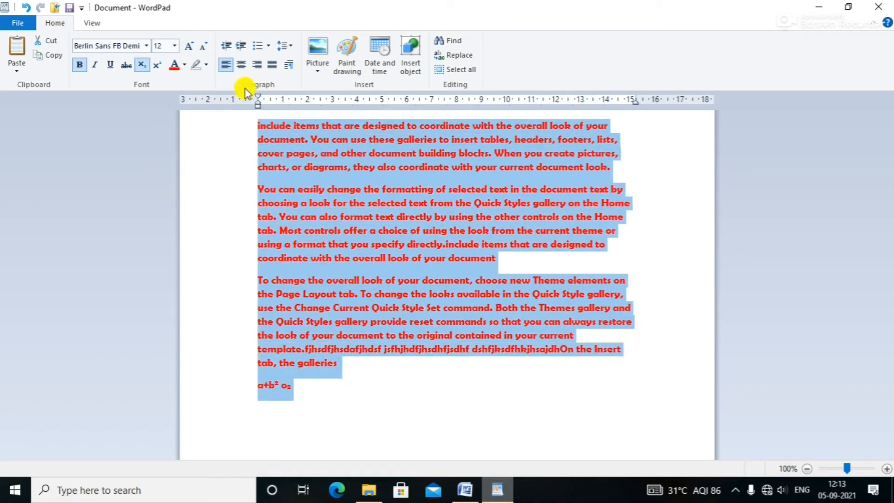
{"action": "left_click", "coordinate": [242, 66]}
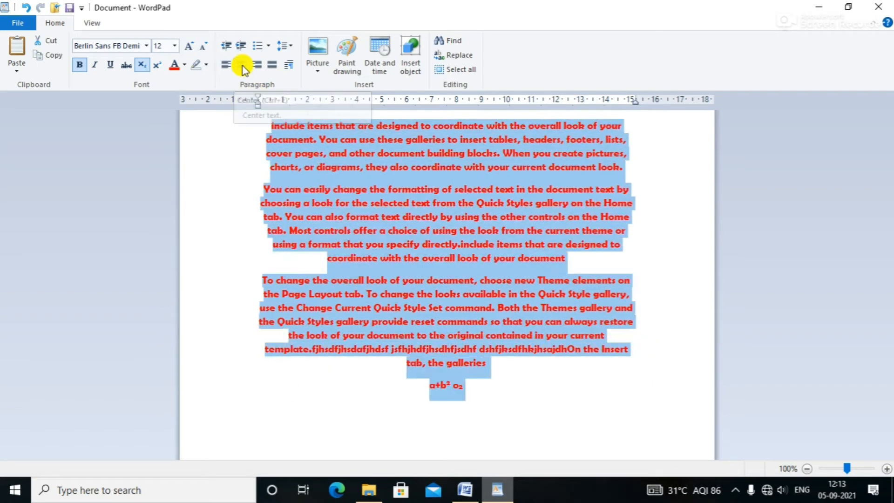
{"action": "left_click", "coordinate": [256, 65]}
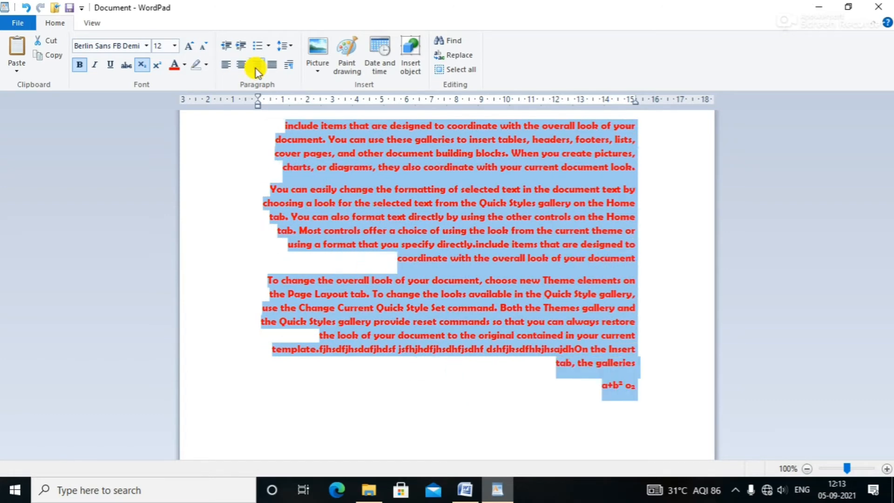
{"action": "left_click", "coordinate": [227, 65]}
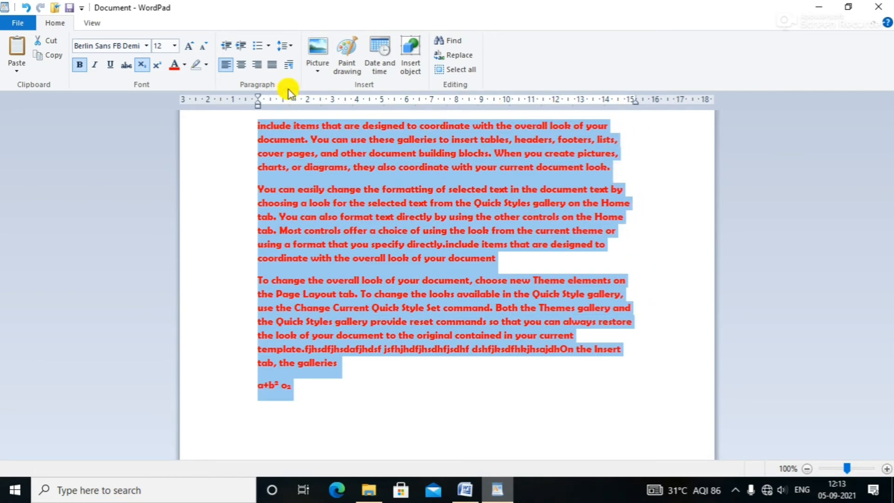
Justify all the text, and view the paragraph indentation and spacing settings before closing them
{"action": "left_click", "coordinate": [270, 67]}
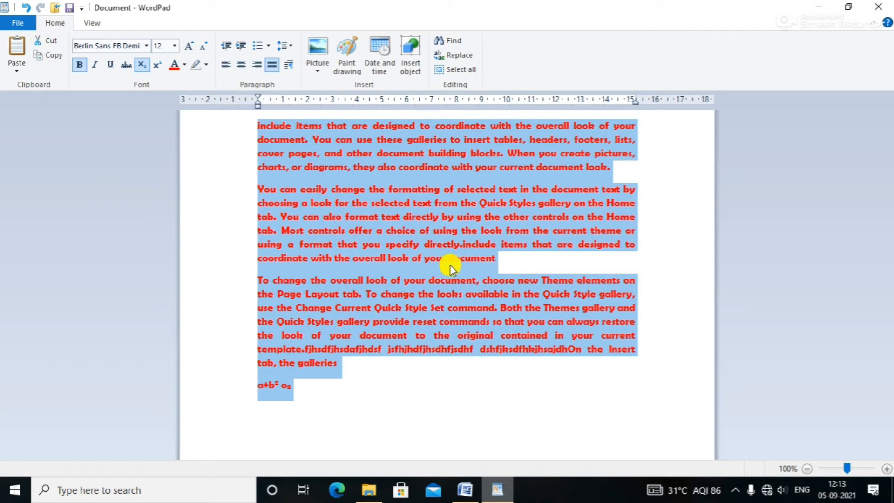
{"action": "left_click", "coordinate": [288, 70]}
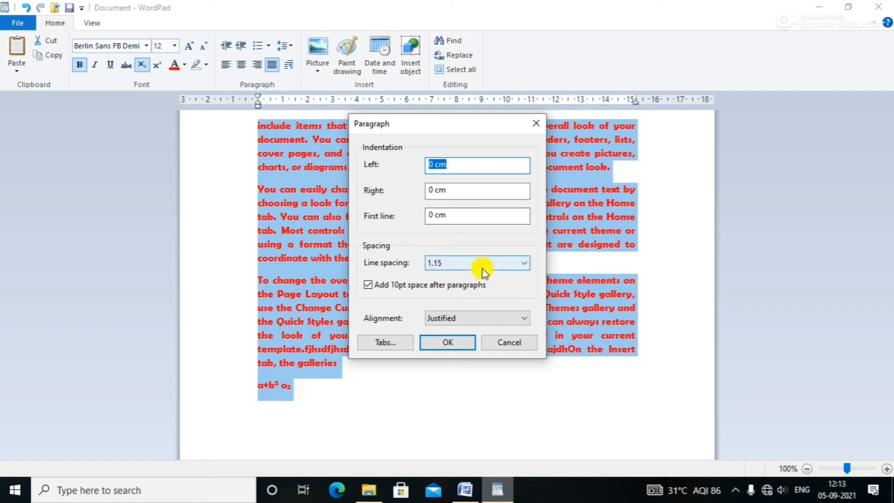
{"action": "left_click", "coordinate": [533, 124]}
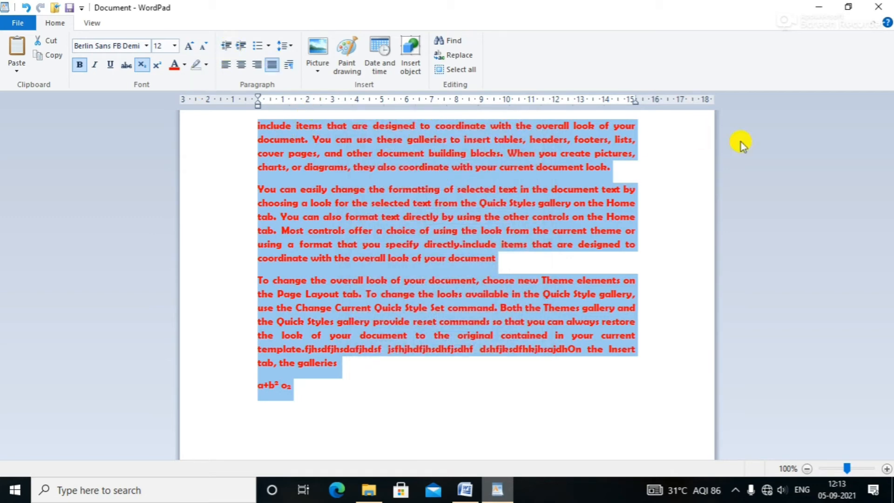
Increase the indent of all the text by five levels
{"action": "left_click", "coordinate": [239, 46]}
{"action": "left_click", "coordinate": [239, 46]}
{"action": "left_click", "coordinate": [240, 46]}
{"action": "left_click", "coordinate": [240, 46]}
{"action": "left_click", "coordinate": [240, 46]}
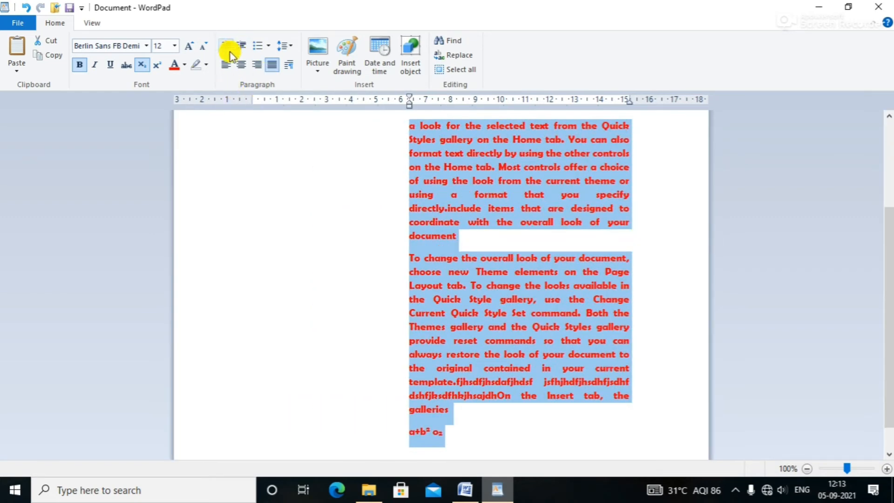
Decrease the indent of all the text by five levels, back to the margin, and clear the selection
{"action": "left_click", "coordinate": [230, 52]}
{"action": "left_click", "coordinate": [230, 52]}
{"action": "left_click", "coordinate": [230, 52]}
{"action": "left_click", "coordinate": [230, 52]}
{"action": "left_click", "coordinate": [230, 52]}
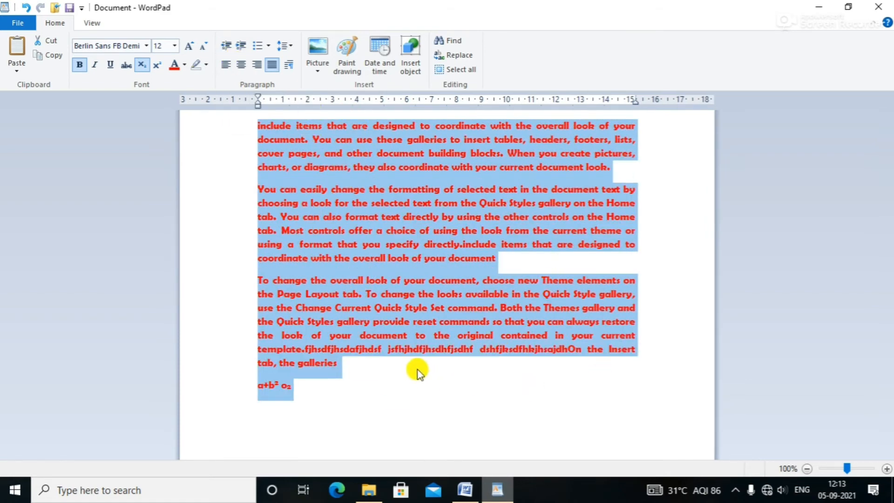
{"action": "left_click", "coordinate": [381, 373]}
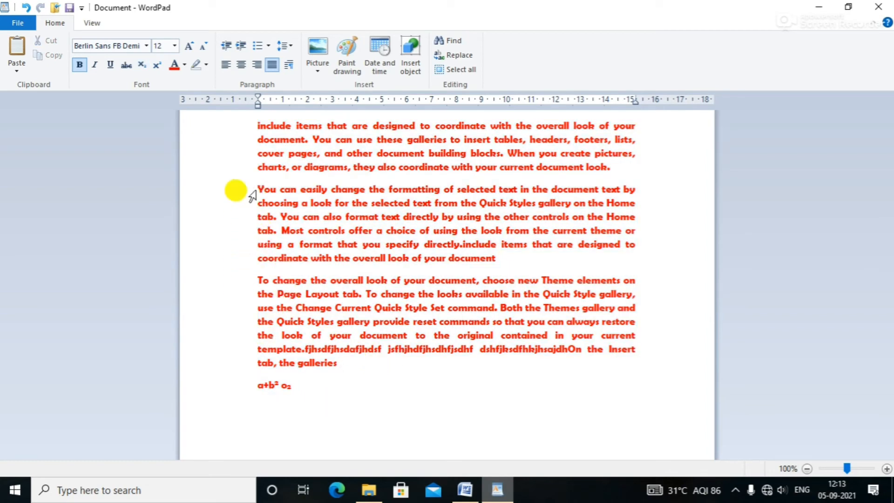
Format the second and third paragraphs as a bulleted list with round bullets
{"action": "left_click_drag", "start_coordinate": [239, 190], "coordinate": [549, 363]}
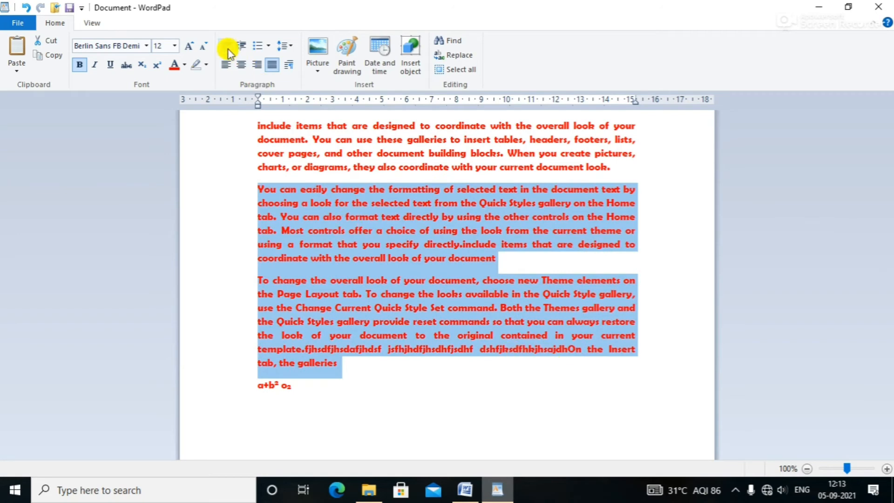
{"action": "left_click", "coordinate": [269, 46]}
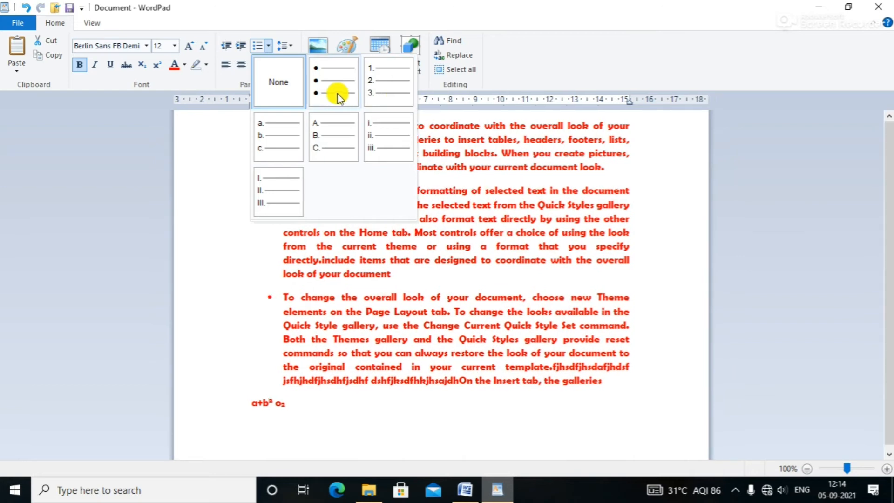
{"action": "left_click", "coordinate": [338, 96]}
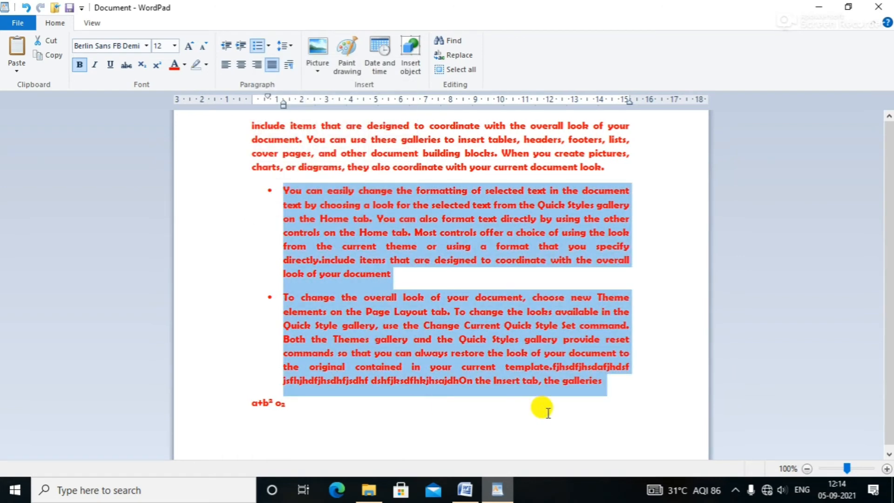
End the bulleted list after the third paragraph and add blank lines above the a+b² o₂ line
{"action": "left_click", "coordinate": [633, 386]}
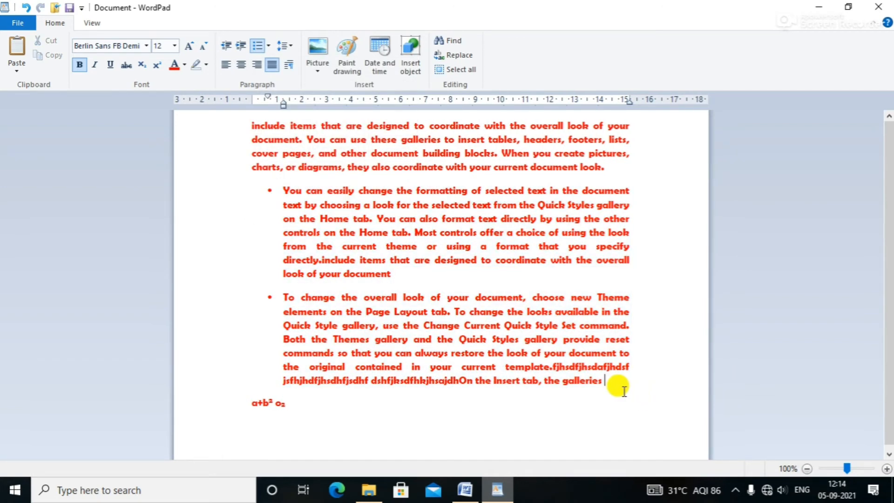
{"action": "key", "text": "Return"}
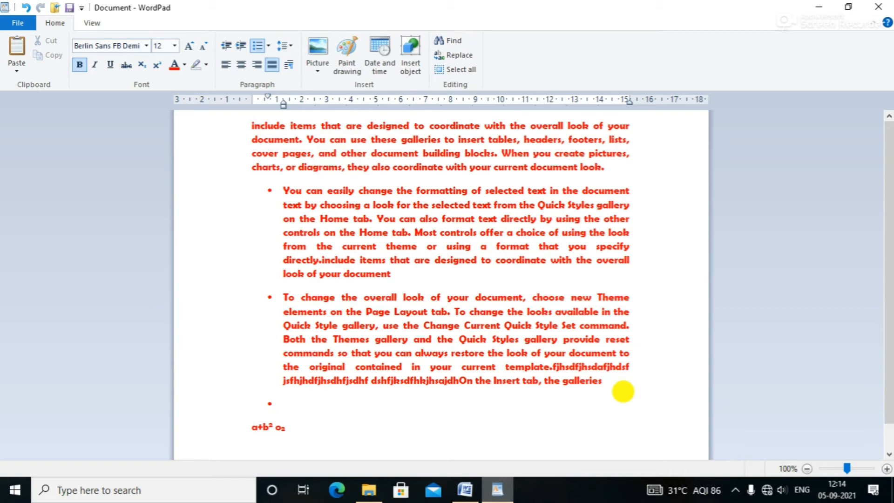
{"action": "key", "text": "Return"}
{"action": "key", "text": "Return"}
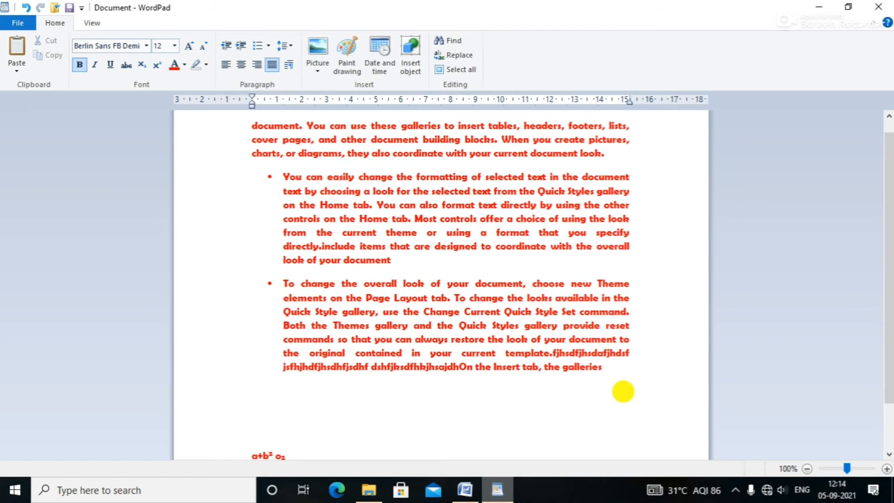
Insert the picture 001 from the Pictures folder on the blank line above the a+b² o₂ line
{"action": "scroll", "coordinate": [463, 326], "scroll_direction": "down", "scroll_amount": 2}
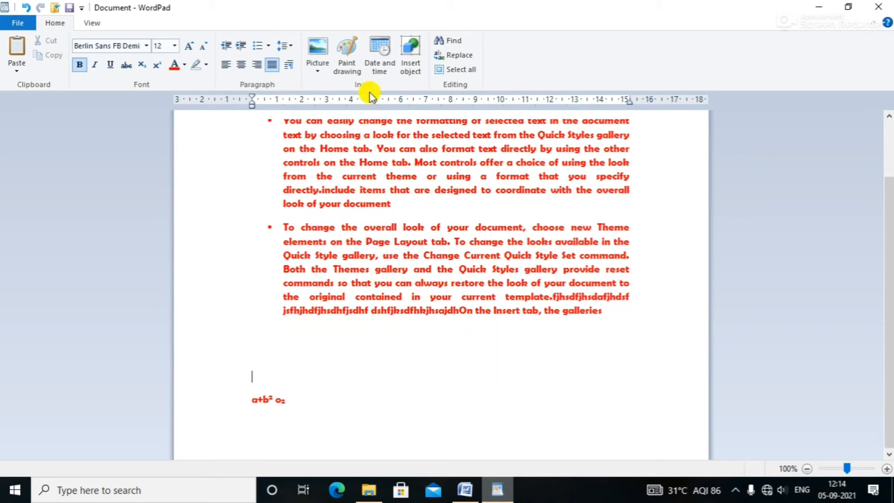
{"action": "left_click", "coordinate": [318, 73]}
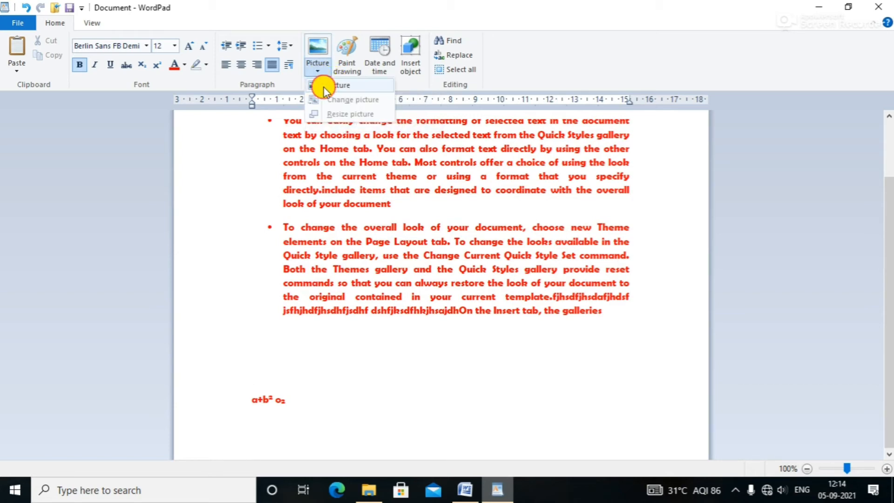
{"action": "left_click", "coordinate": [324, 86]}
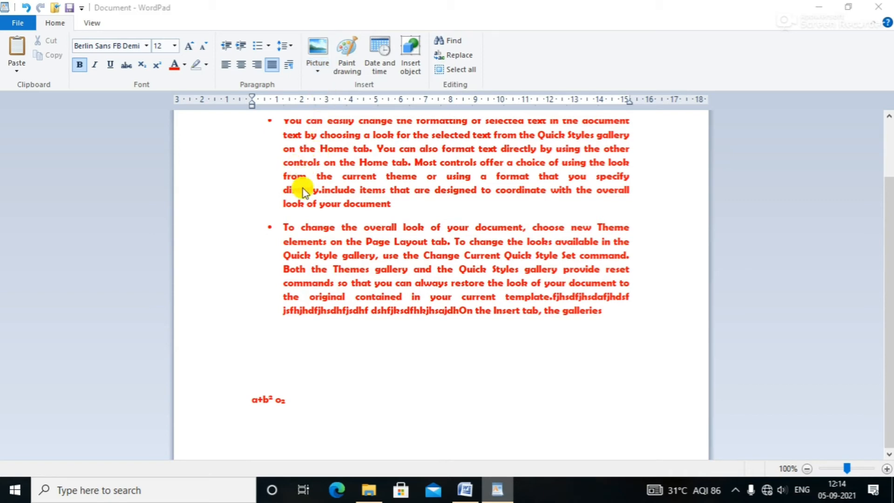
{"action": "left_click", "coordinate": [315, 71]}
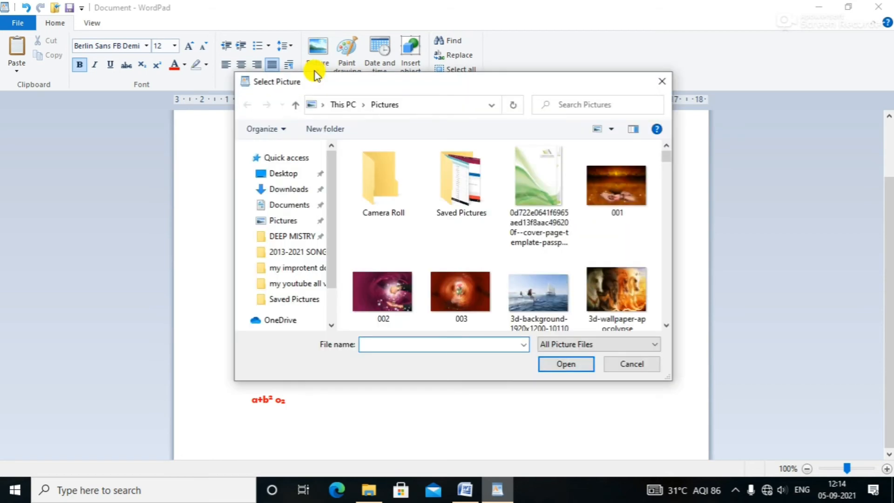
{"action": "left_click", "coordinate": [605, 187]}
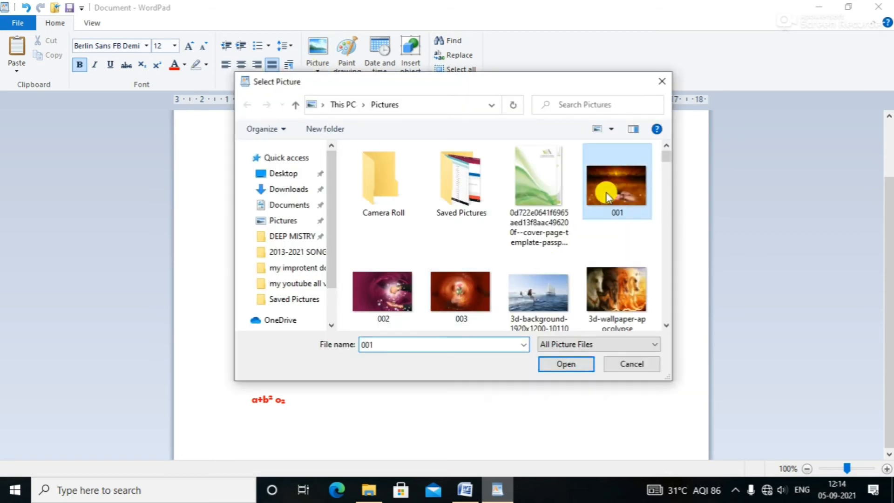
{"action": "left_click", "coordinate": [572, 366]}
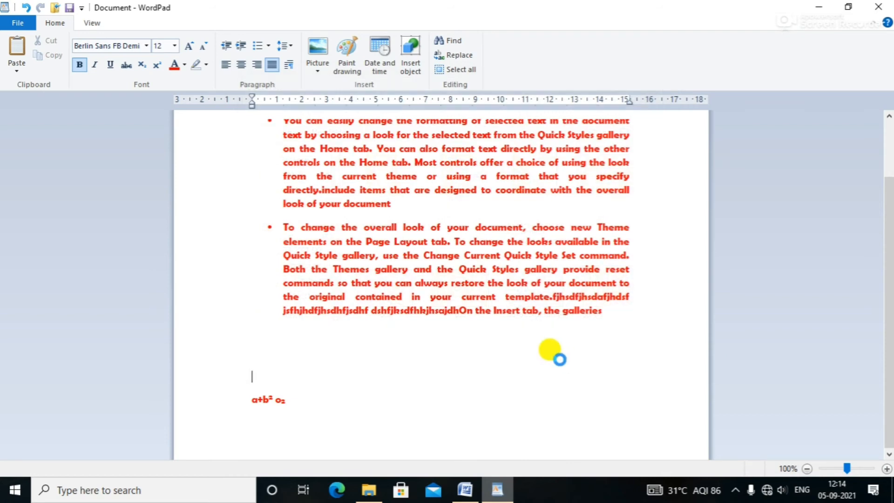
Shrink the inserted picture proportionally to about 6.5 cm wide and add a new line below it
{"action": "left_click", "coordinate": [477, 325]}
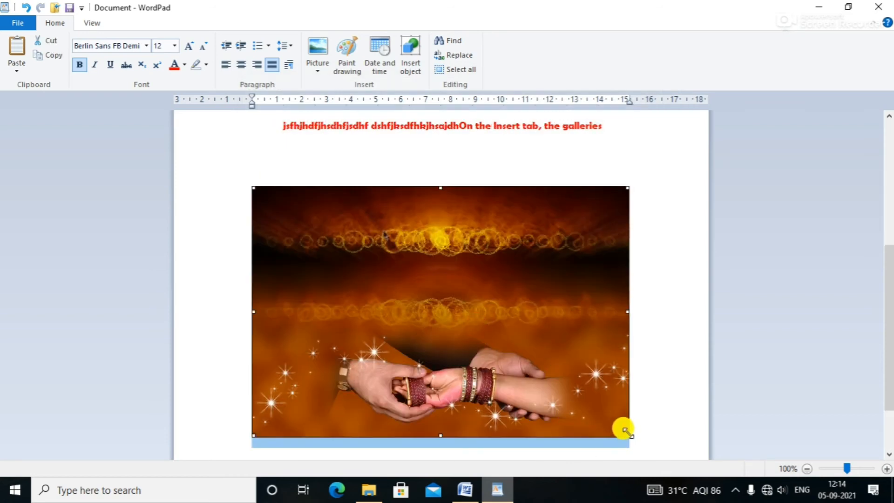
{"action": "left_click_drag", "start_coordinate": [626, 433], "coordinate": [347, 232]}
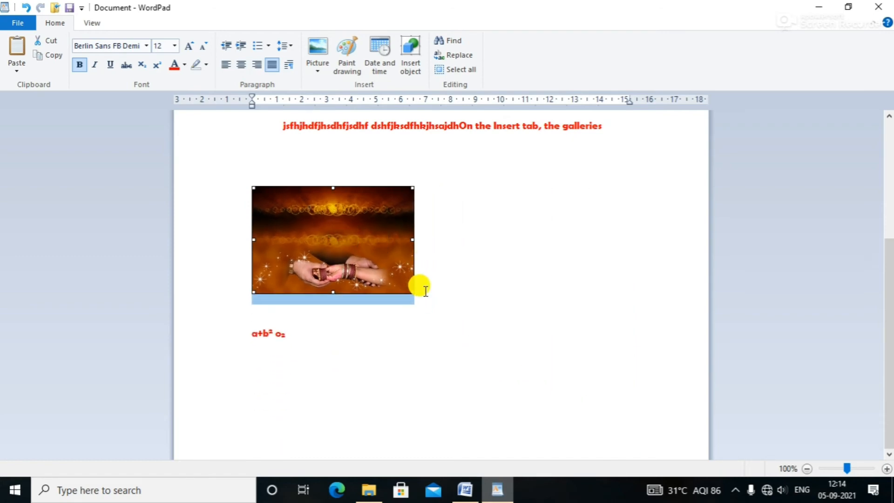
{"action": "left_click", "coordinate": [437, 272]}
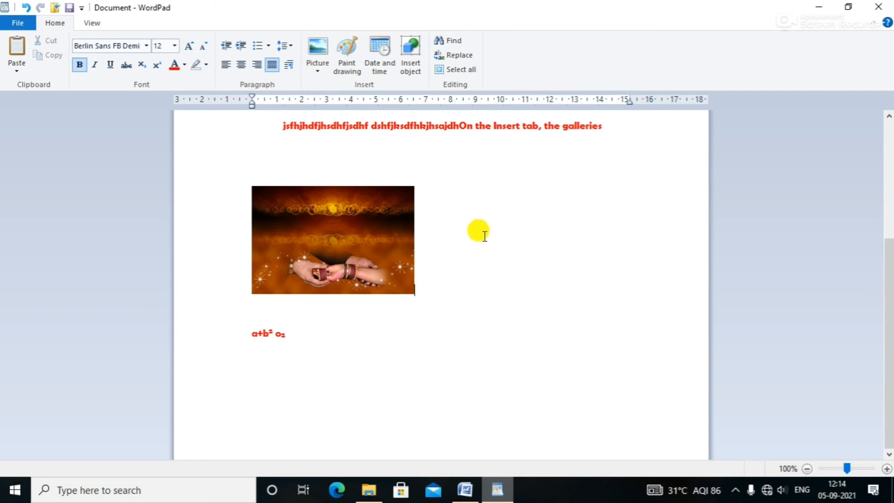
{"action": "key", "text": "Return"}
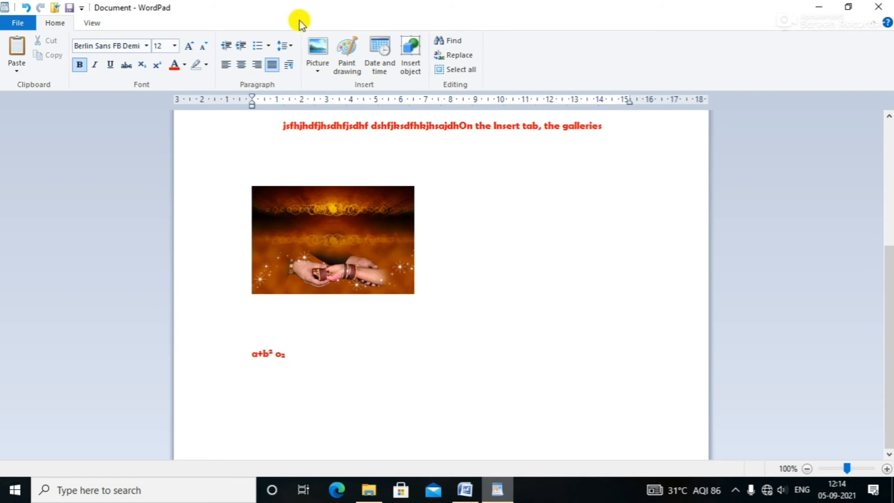
Insert a Paint drawing of a black five-point star, about 104 × 116 px, below the picture and return to the document
{"action": "left_click", "coordinate": [348, 70]}
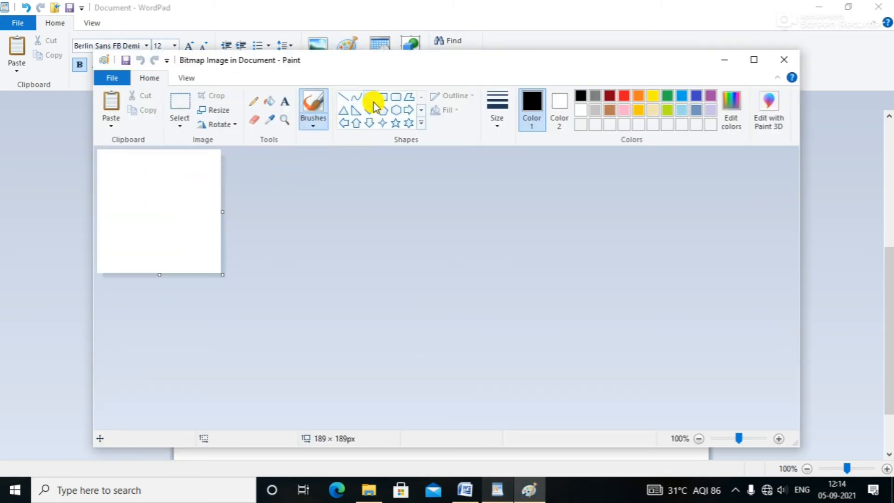
{"action": "left_click", "coordinate": [395, 124]}
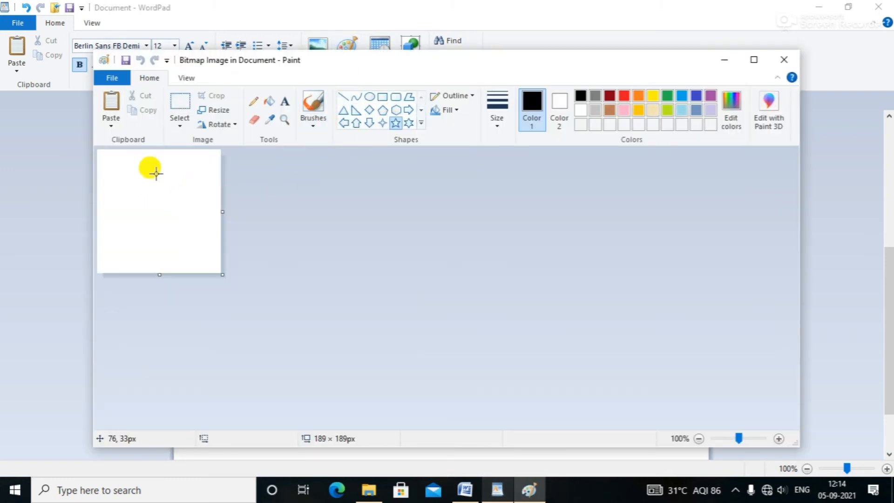
{"action": "left_click_drag", "start_coordinate": [131, 172], "coordinate": [197, 246]}
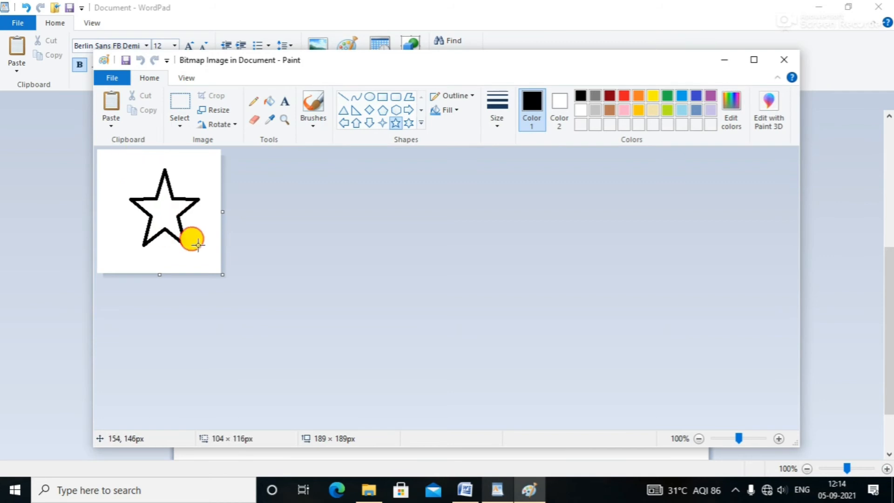
{"action": "left_click", "coordinate": [782, 57]}
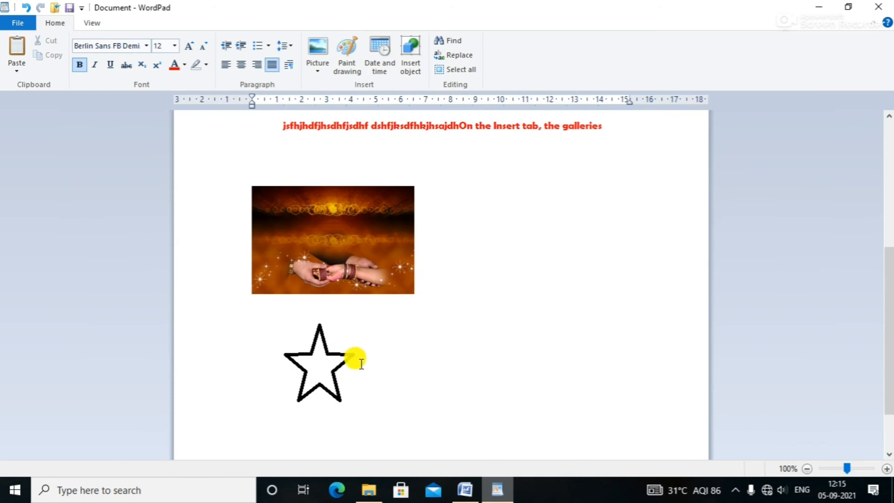
Shrink the star drawing proportionally to about 3.5 cm wide and add a new line below it
{"action": "left_click", "coordinate": [338, 367]}
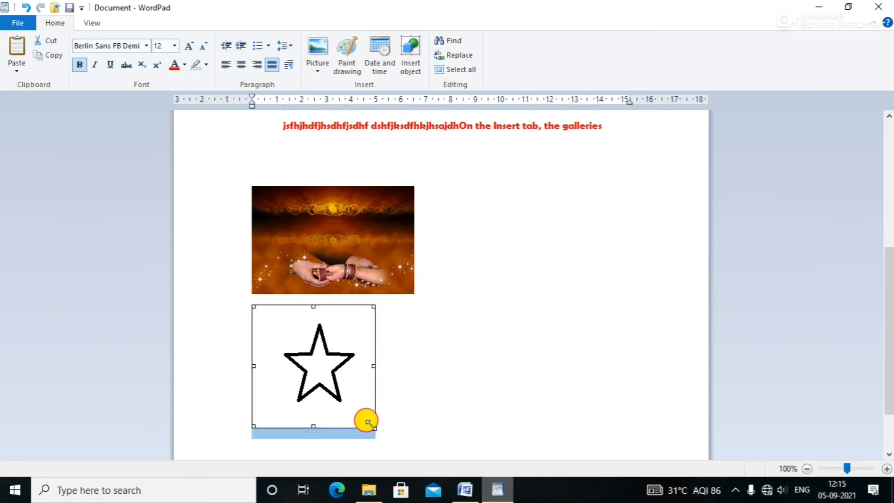
{"action": "left_click_drag", "start_coordinate": [368, 422], "coordinate": [339, 390]}
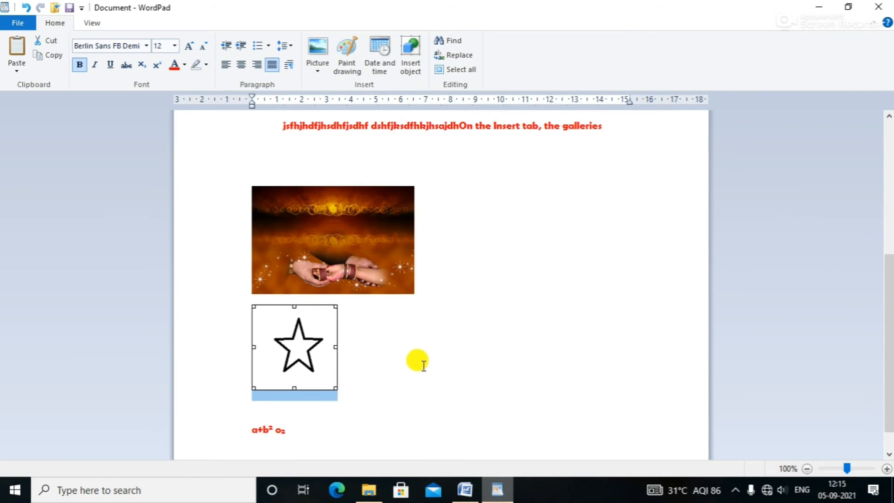
{"action": "left_click", "coordinate": [415, 362]}
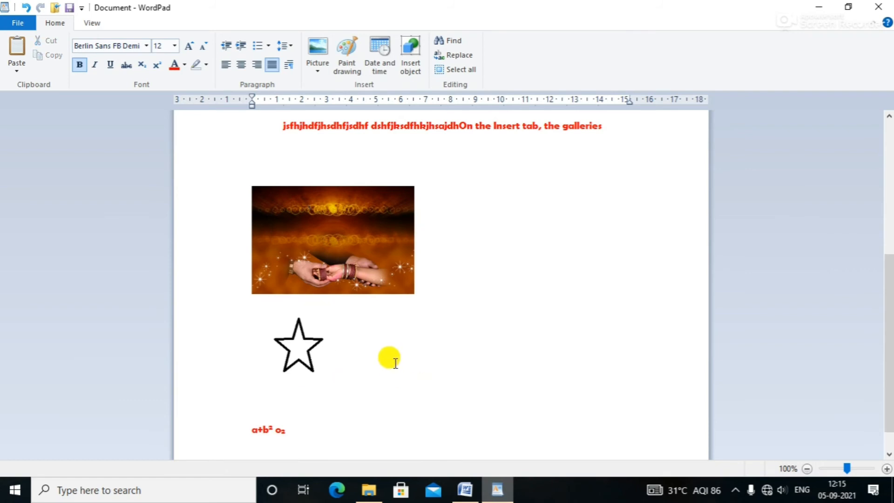
{"action": "key", "text": "Return"}
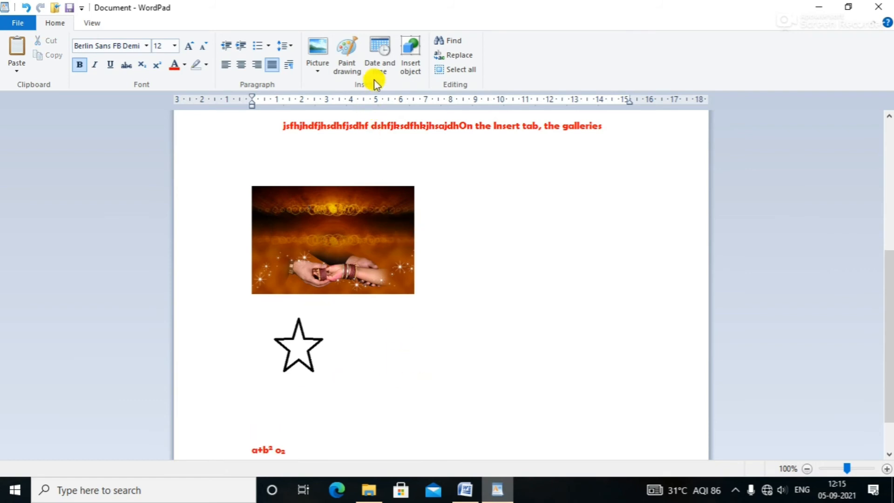
Insert the date below the star in the 5-9-21 format and start a new line after it
{"action": "left_click", "coordinate": [375, 60]}
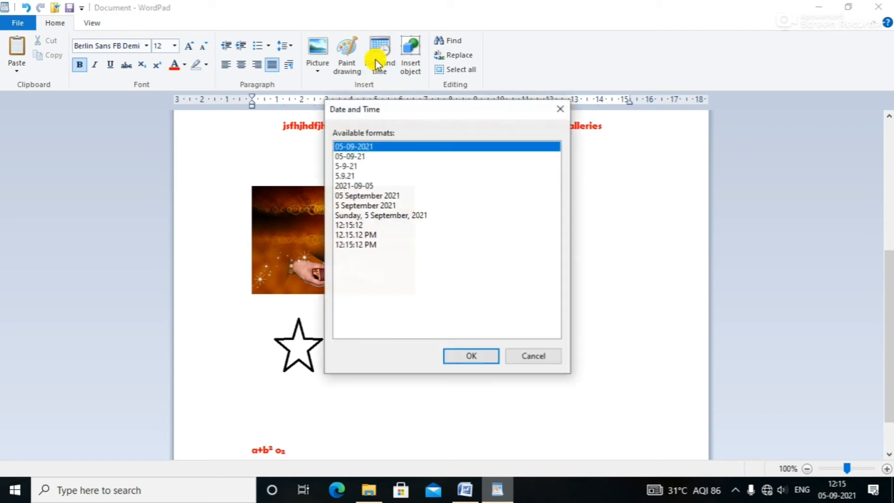
{"action": "left_click", "coordinate": [387, 167]}
{"action": "left_click", "coordinate": [462, 356]}
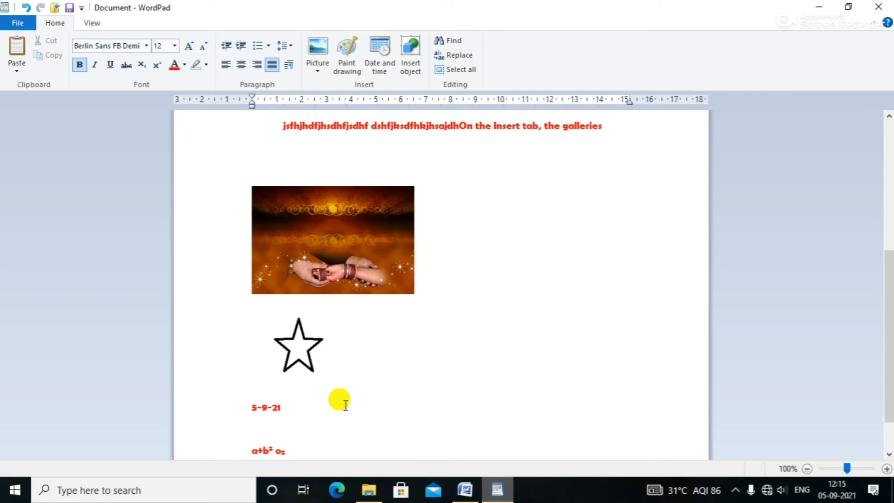
{"action": "key", "text": "Return"}
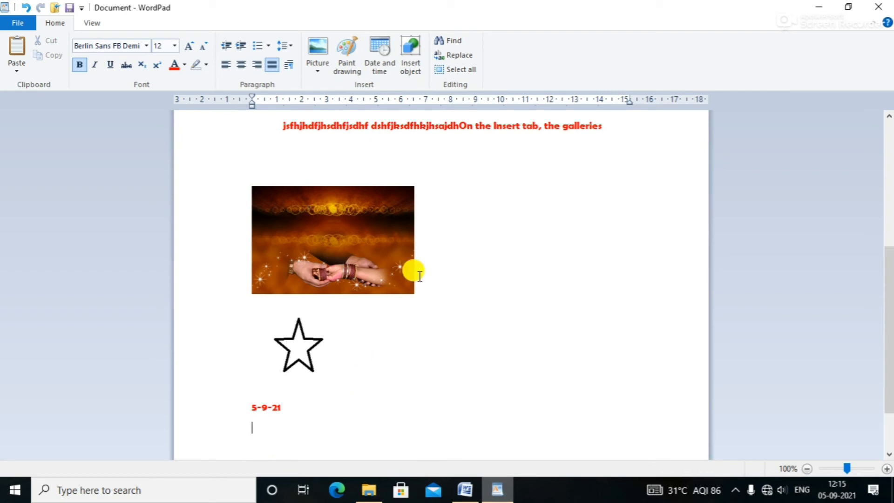
Look through the object types available for insertion and close the dialog without inserting one
{"action": "left_click", "coordinate": [409, 68]}
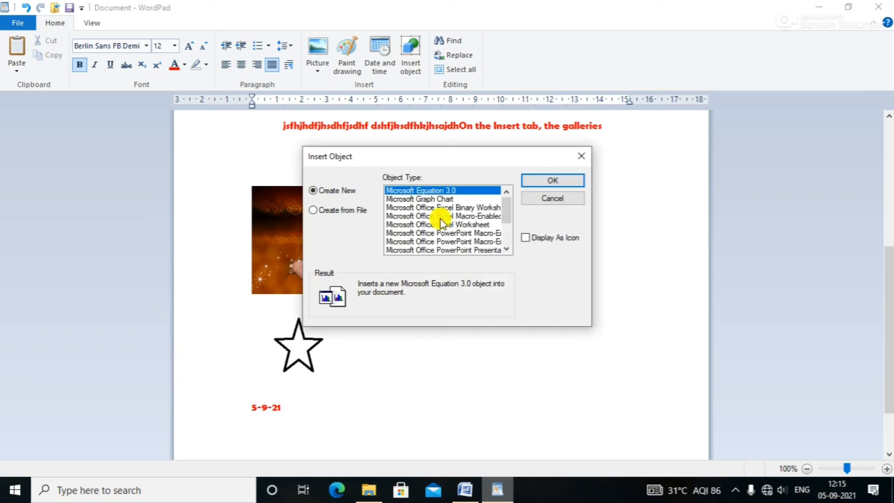
{"action": "scroll", "coordinate": [440, 222], "scroll_direction": "down", "scroll_amount": 2}
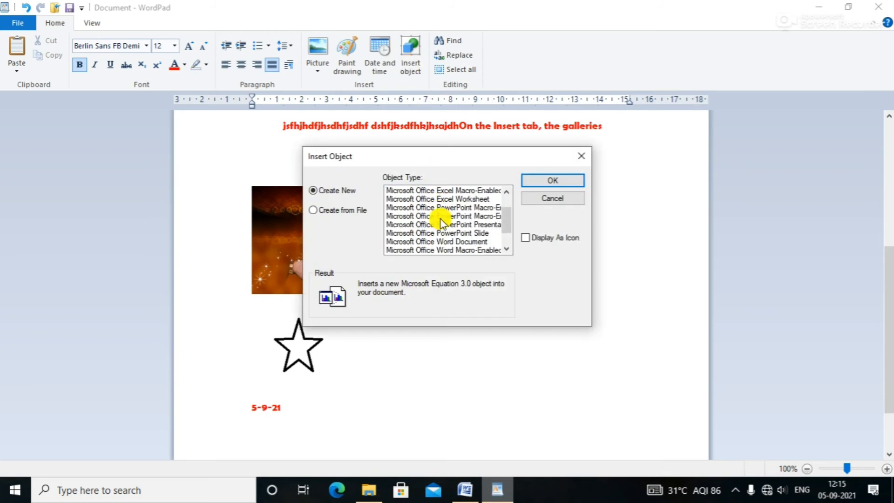
{"action": "scroll", "coordinate": [440, 223], "scroll_direction": "down", "scroll_amount": 2}
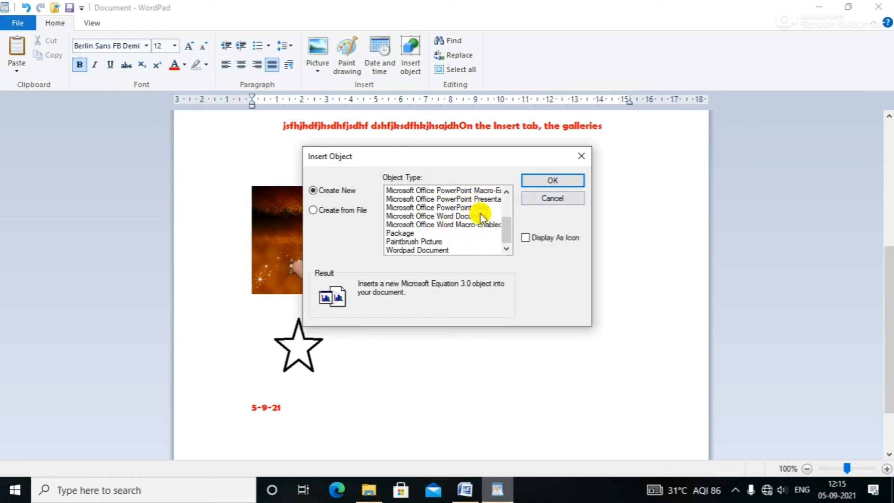
{"action": "left_click", "coordinate": [575, 159]}
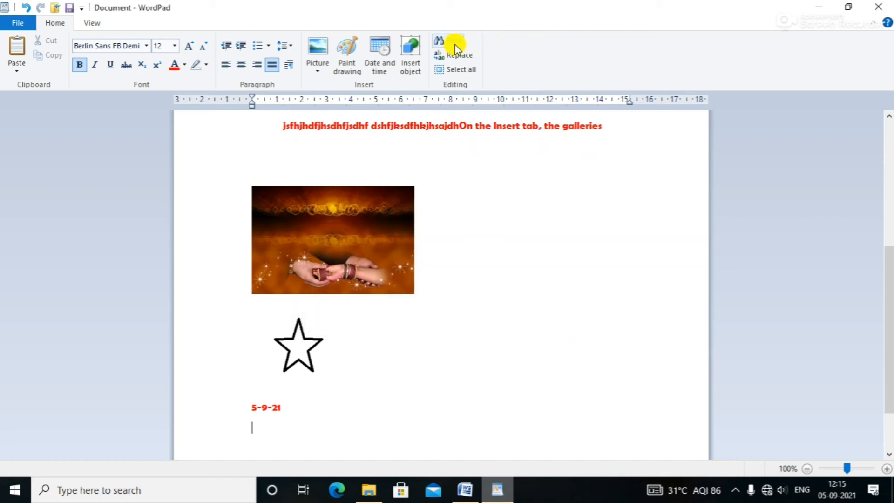
Select all the document's content and clear the selection at the end of the first paragraph
{"action": "left_click", "coordinate": [456, 68]}
{"action": "scroll", "coordinate": [462, 198], "scroll_direction": "up", "scroll_amount": 8}
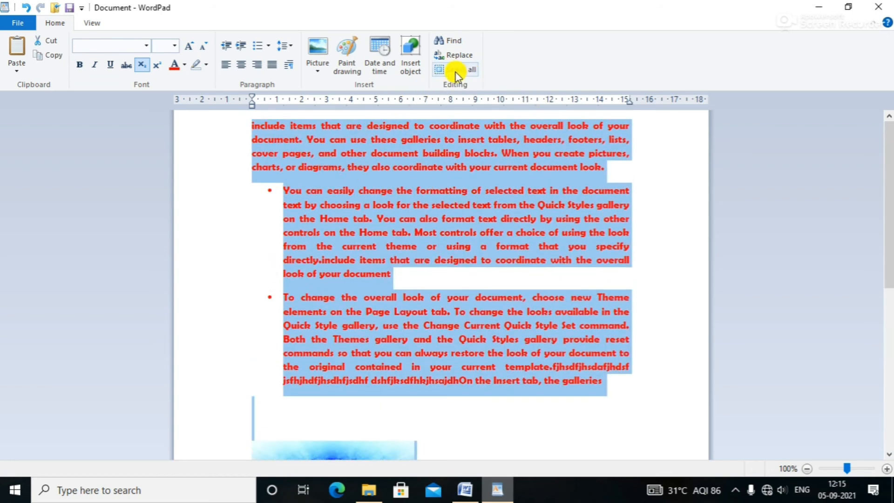
{"action": "left_click", "coordinate": [641, 175]}
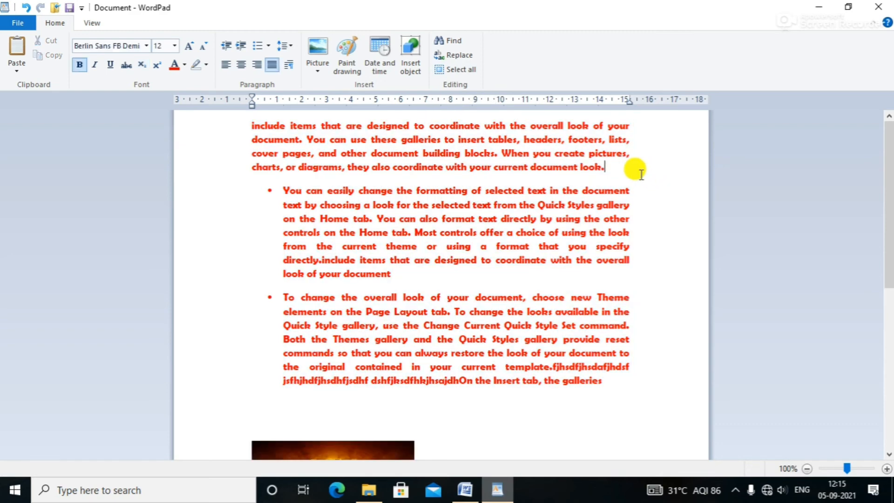
Zoom the document in to 160% and back out to 100%
{"action": "left_click", "coordinate": [88, 22]}
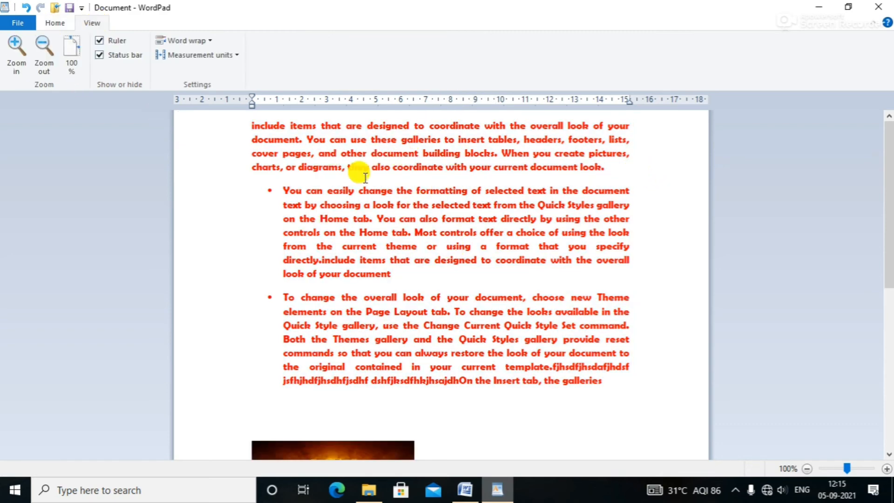
{"action": "left_click", "coordinate": [16, 56]}
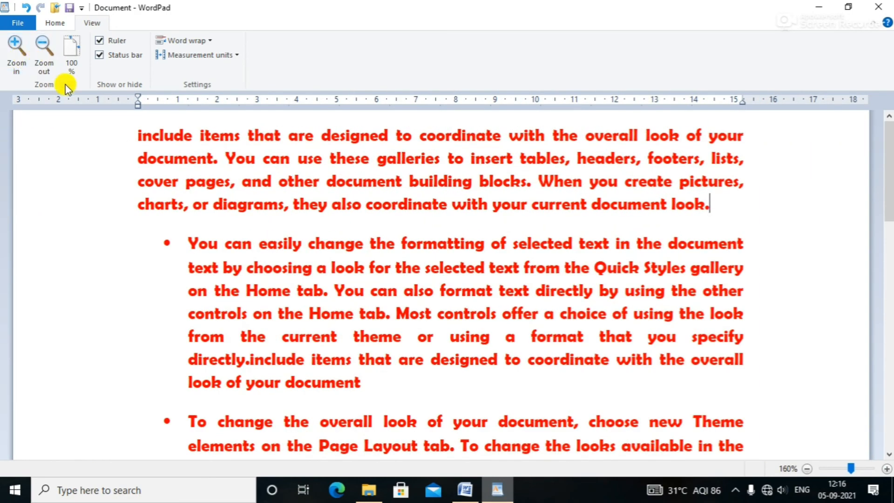
{"action": "left_click", "coordinate": [46, 71]}
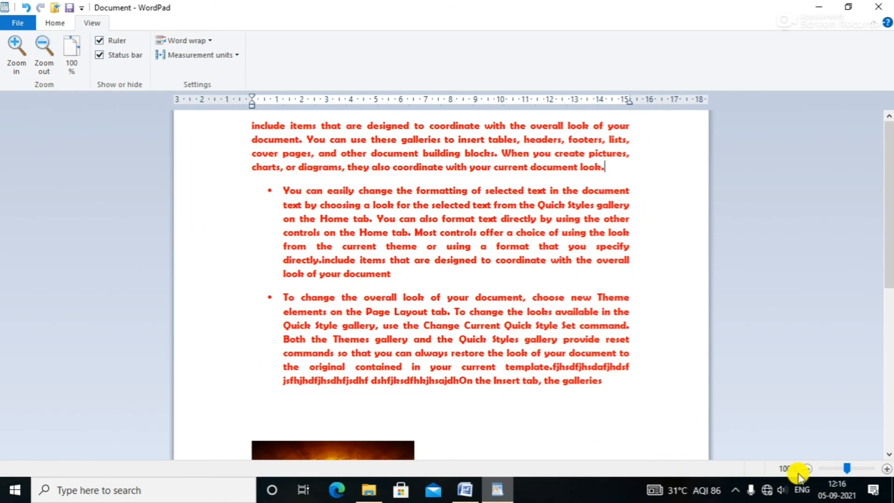
Zoom the document in stepwise to 140%
{"action": "left_click", "coordinate": [887, 469]}
{"action": "left_click", "coordinate": [887, 468]}
{"action": "left_click", "coordinate": [886, 468]}
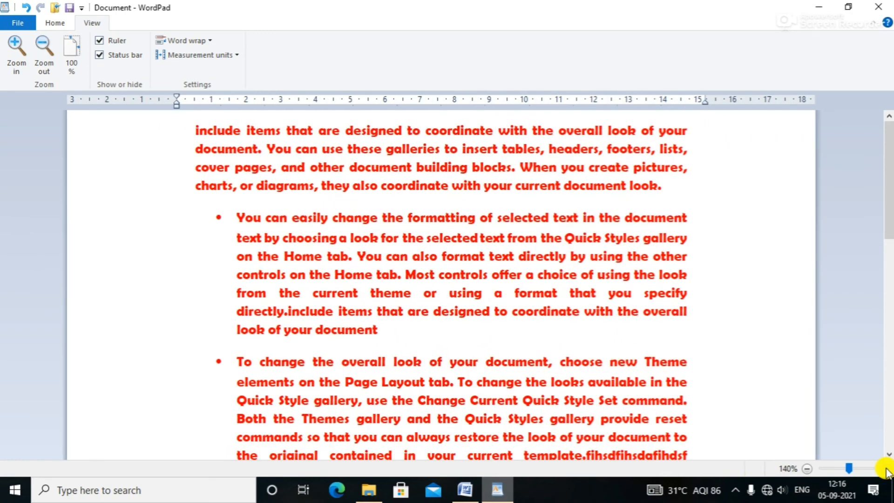
{"action": "left_click", "coordinate": [887, 468]}
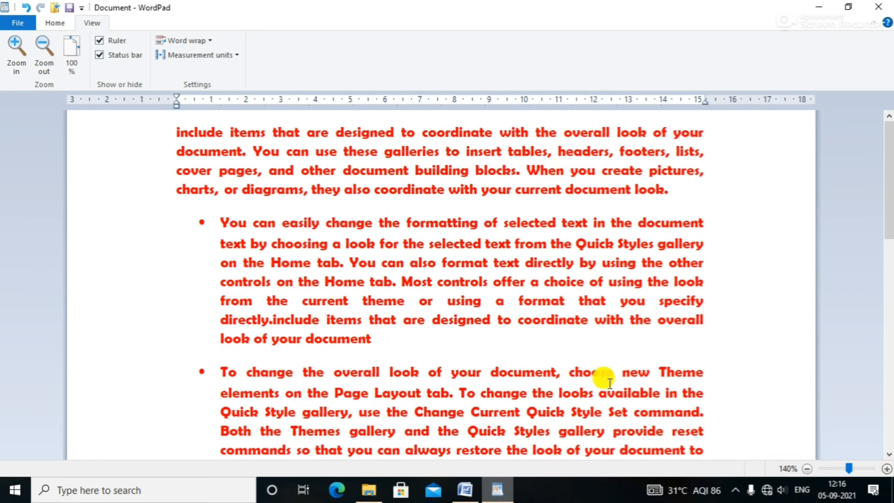
Zoom the document out to 110% and reset it to 100%
{"action": "left_click", "coordinate": [807, 468]}
{"action": "left_click", "coordinate": [807, 469]}
{"action": "left_click", "coordinate": [806, 468]}
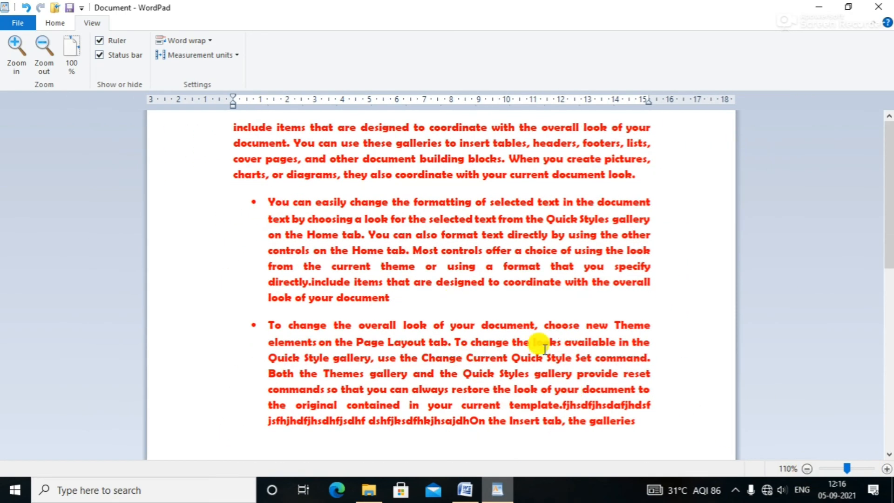
{"action": "left_click", "coordinate": [71, 69]}
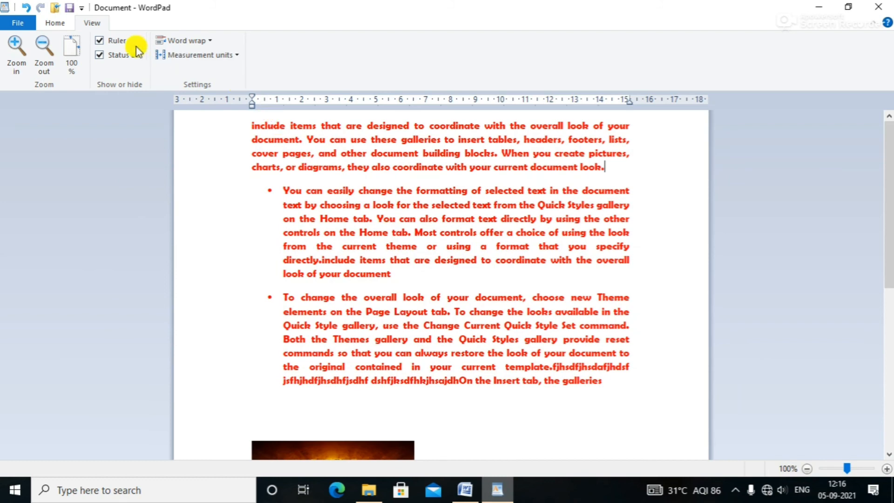
Hide the ruler above the document
{"action": "left_click", "coordinate": [115, 44]}
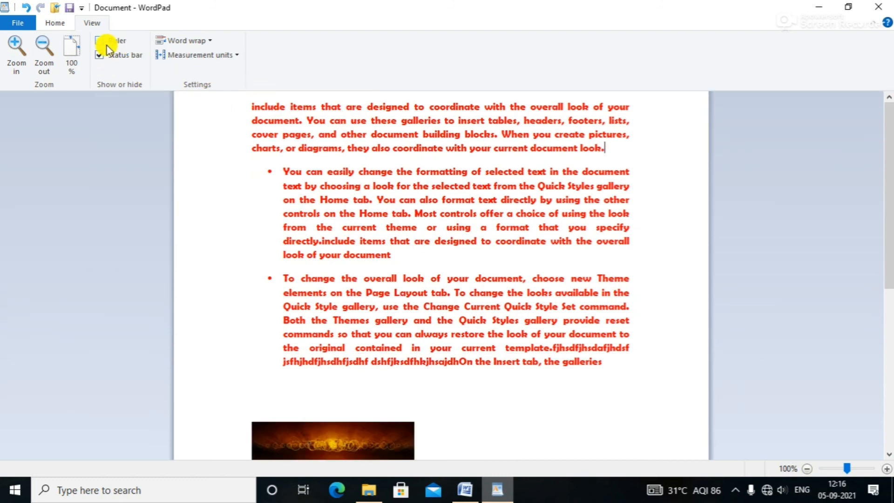
Show the ruler again, and hide the status bar and bring it back
{"action": "left_click", "coordinate": [110, 42]}
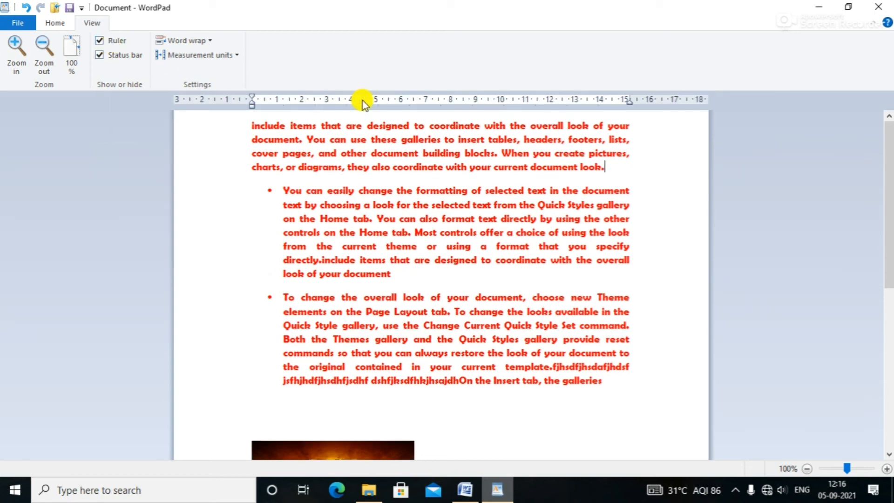
{"action": "left_click", "coordinate": [121, 57]}
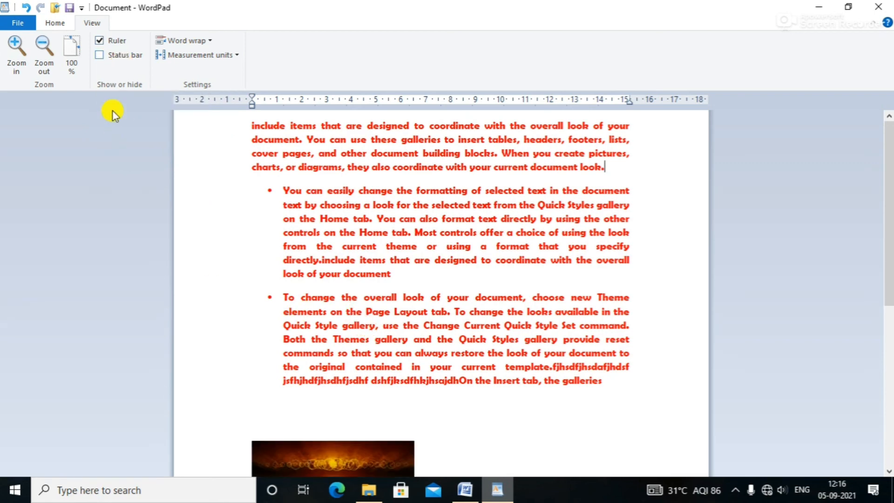
{"action": "left_click", "coordinate": [121, 57]}
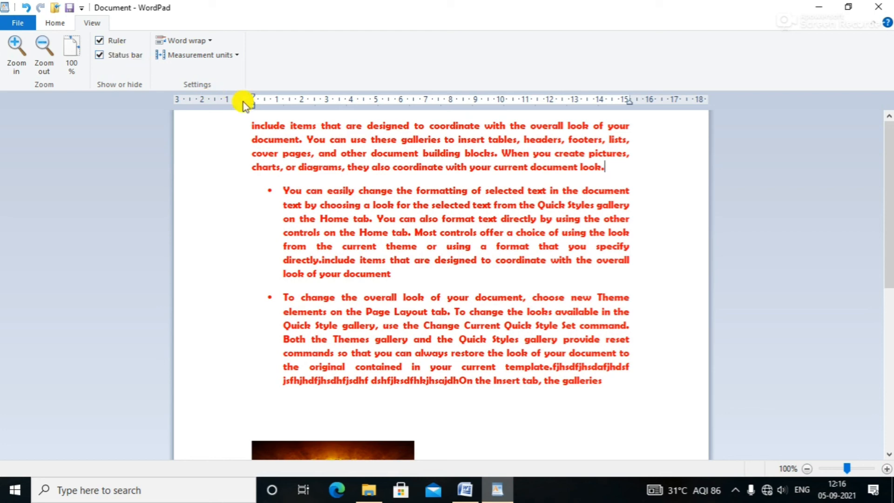
Switch the document's word wrap to No wrap and from there to Wrap to window
{"action": "left_click", "coordinate": [212, 44]}
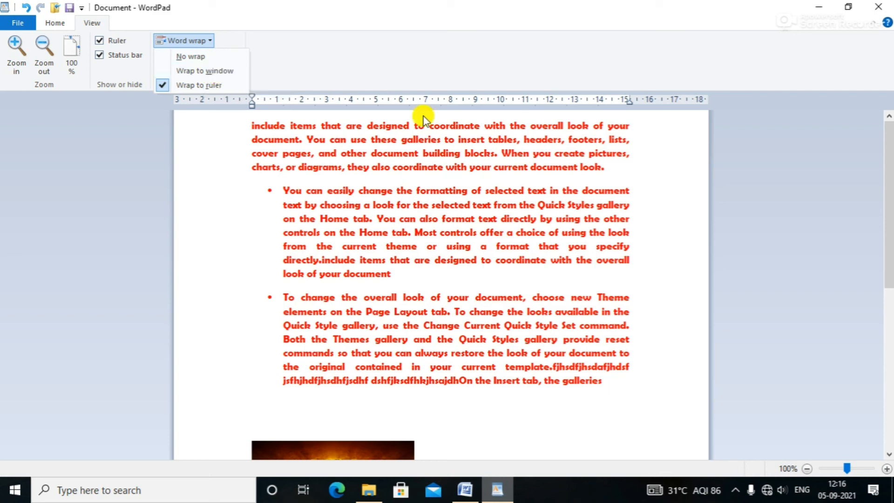
{"action": "left_click", "coordinate": [188, 56]}
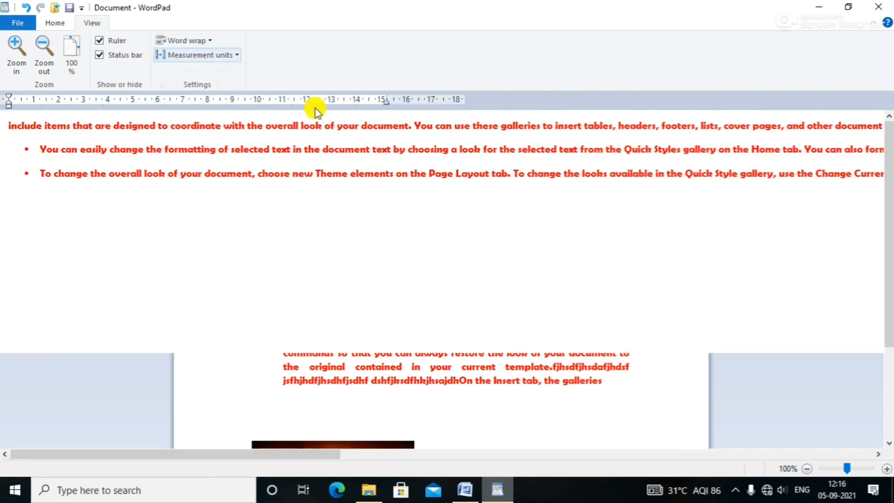
{"action": "left_click", "coordinate": [205, 41]}
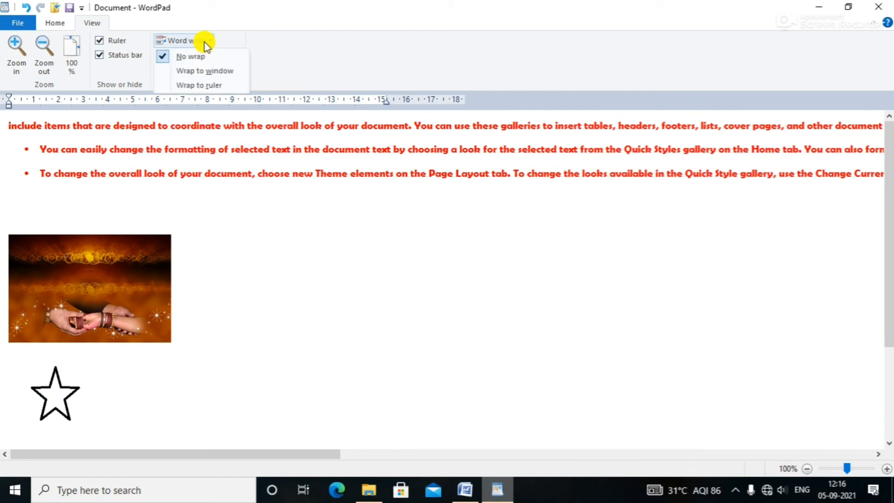
{"action": "left_click", "coordinate": [201, 70]}
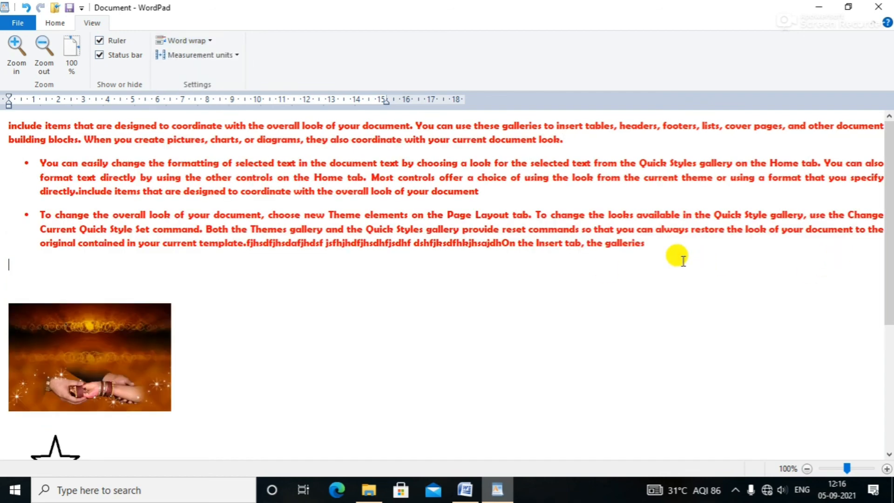
Append "erfeufhudhghfjhgjfdhjhgjdfh gkfdhjgkfdhgjkdhfgjkhfdjgkhfd" to the end of the second bullet and set word wrap to Wrap to ruler
{"action": "left_click", "coordinate": [665, 240]}
{"action": "type", "text": "erfew"}
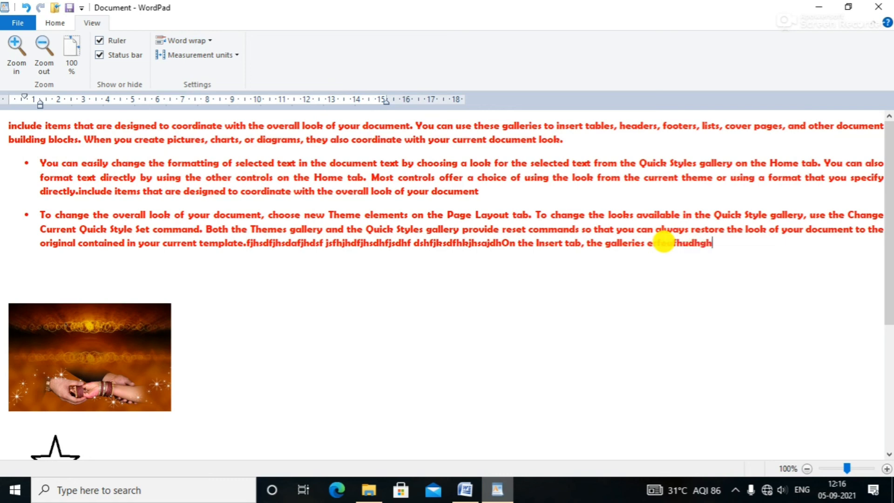
{"action": "type", "text": "fhudhghfjhgjfdhjhgjdfh gkfdhjgkfdhgjkdhfgjkhfdjgkhfd"}
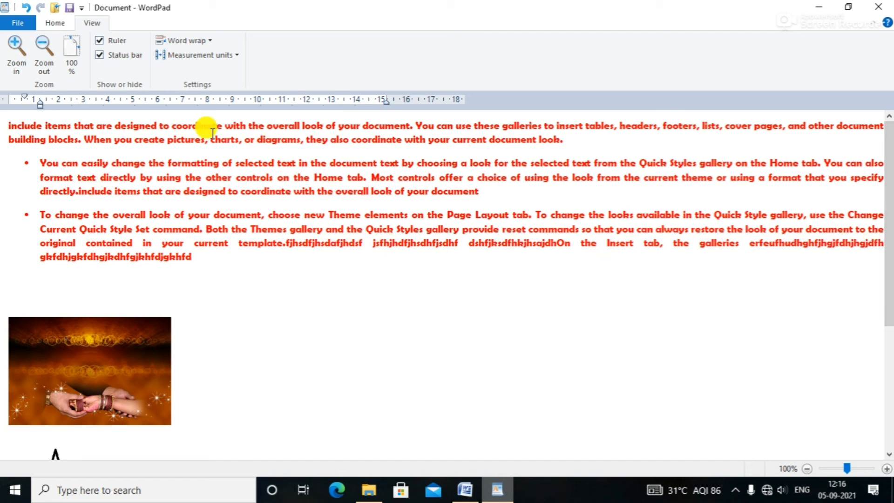
{"action": "left_click", "coordinate": [198, 40]}
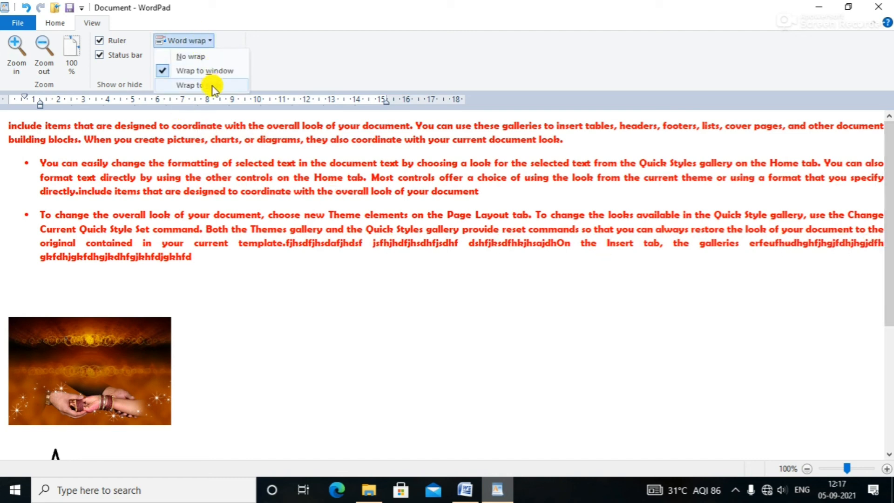
{"action": "left_click", "coordinate": [212, 85]}
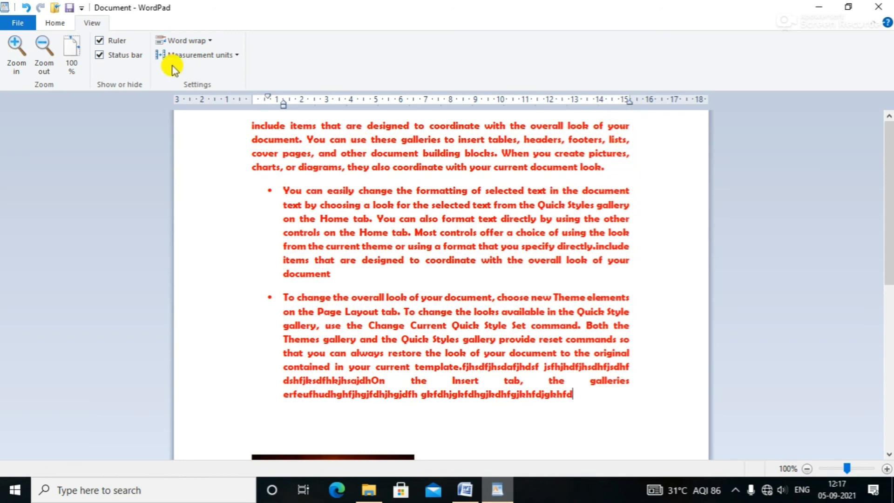
Switch the ruler's measurement units to Inches and back to Centimeters, and look over the other unit choices
{"action": "left_click", "coordinate": [216, 56]}
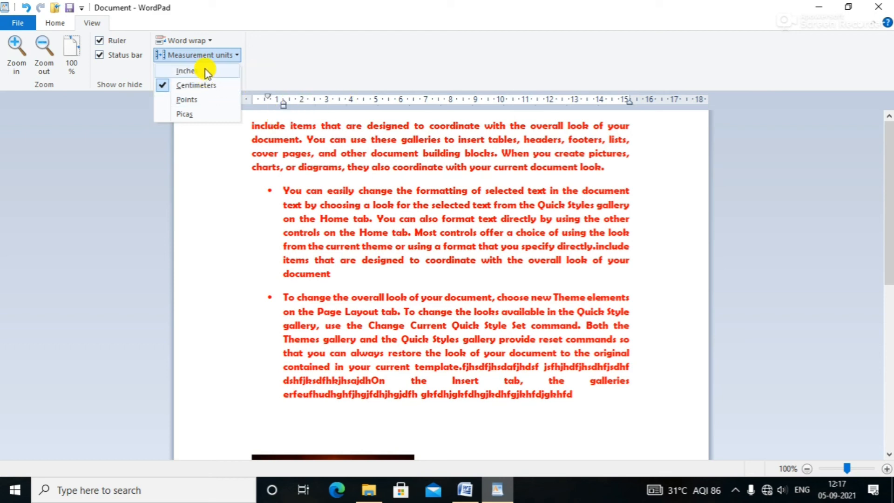
{"action": "left_click", "coordinate": [205, 71]}
{"action": "left_click", "coordinate": [211, 58]}
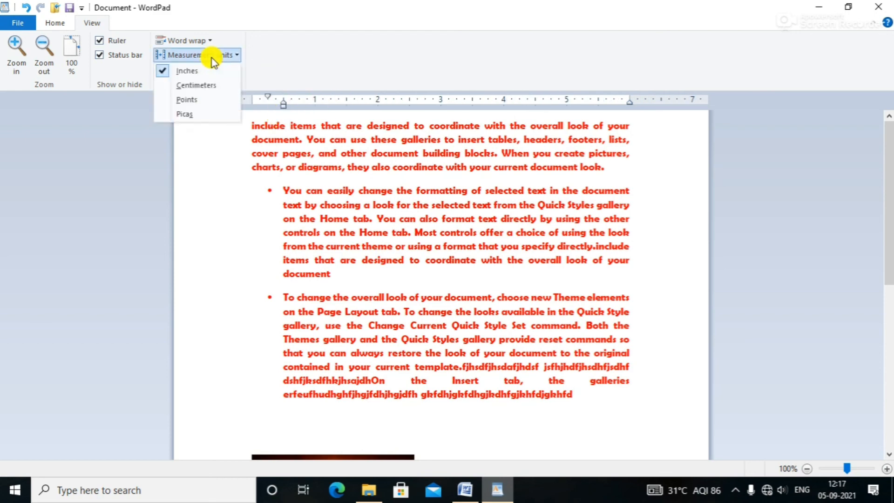
{"action": "left_click", "coordinate": [189, 85]}
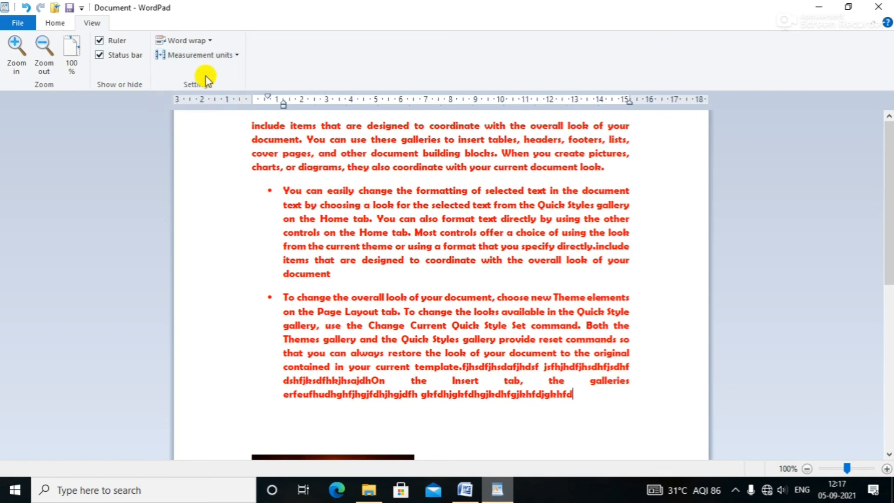
{"action": "left_click", "coordinate": [212, 60]}
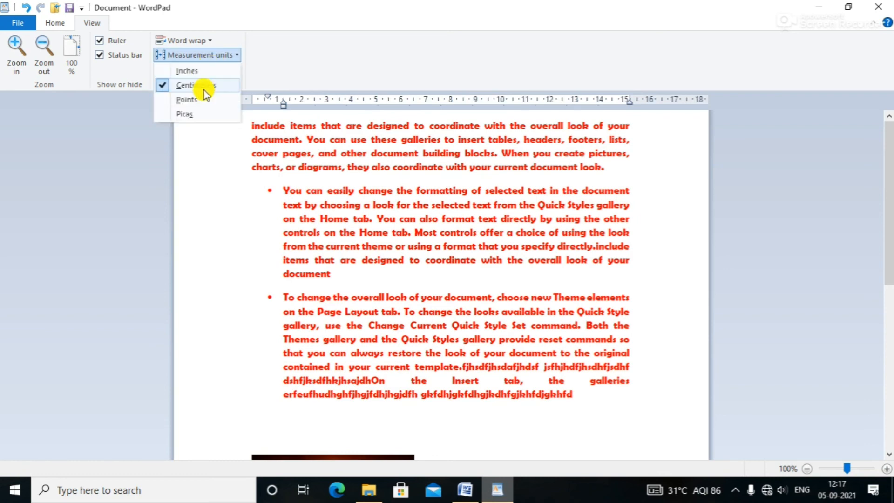
{"action": "left_click", "coordinate": [212, 136]}
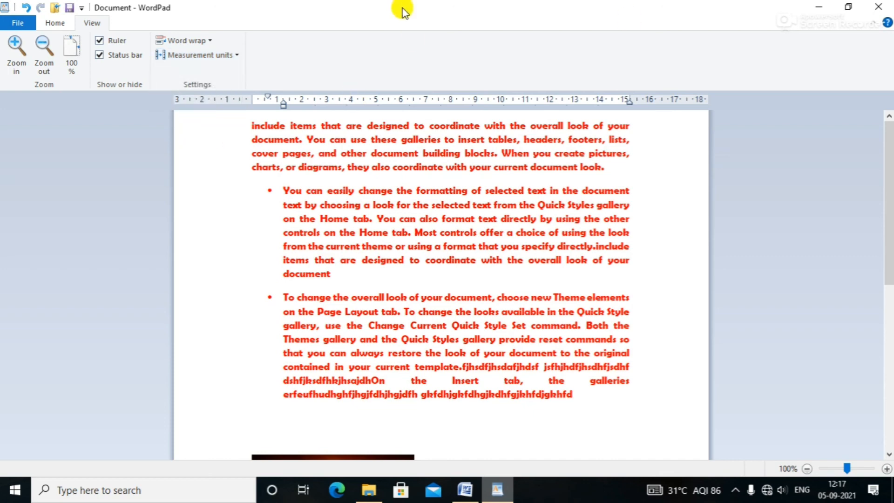